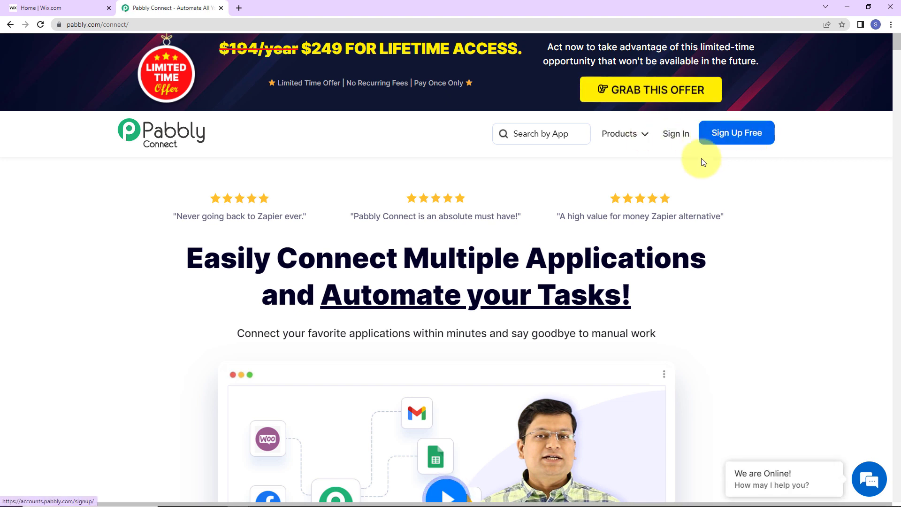
Step: Sign in to Pabbly, open Pabbly Connect and start a new workflow
click(682, 140)
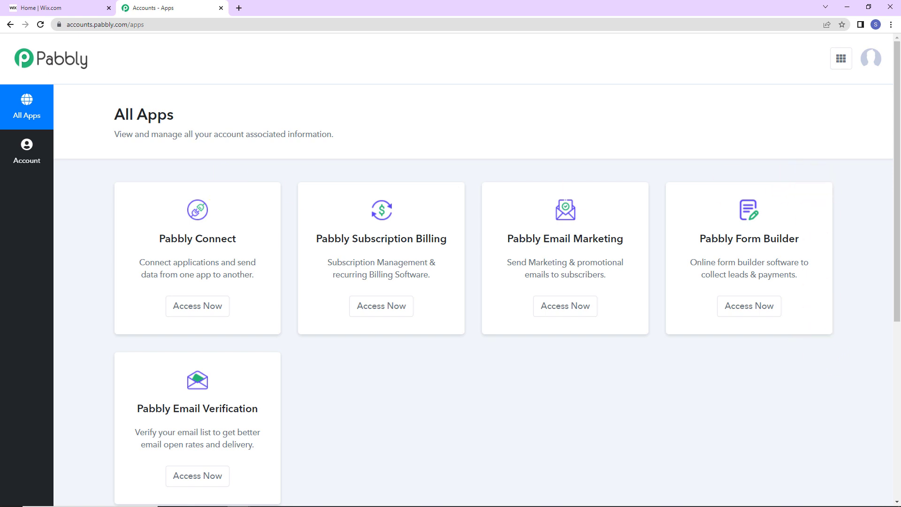
click(196, 308)
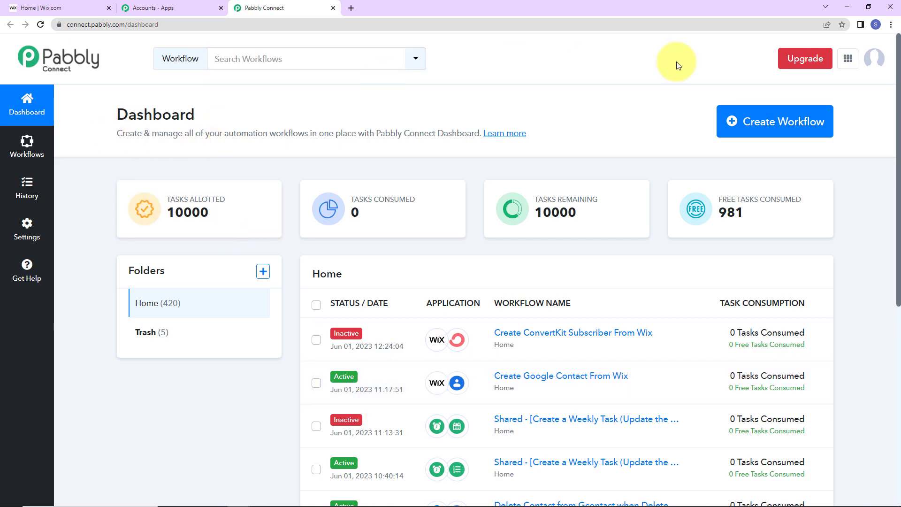
click(737, 136)
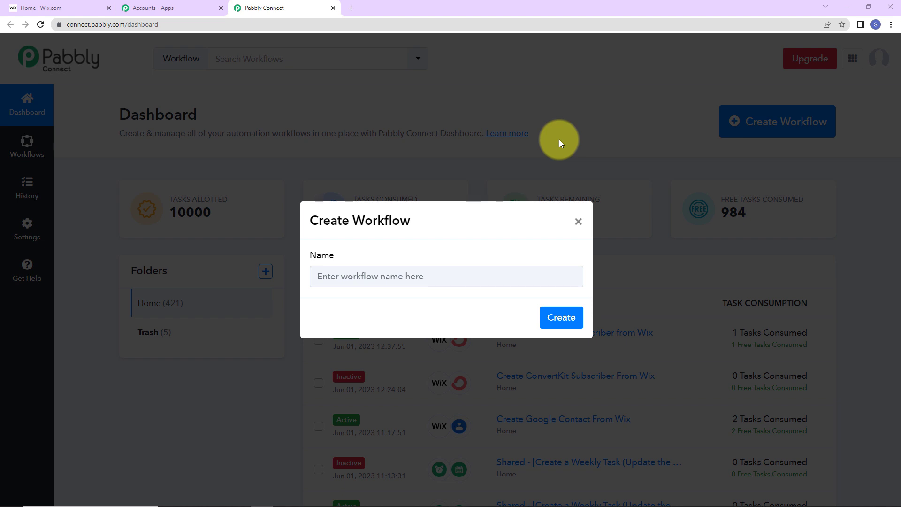
Step: Name the workflow 'Create Google Contacts From Wix' and create it
click(551, 275)
text(Create Google Contacts From Wix)
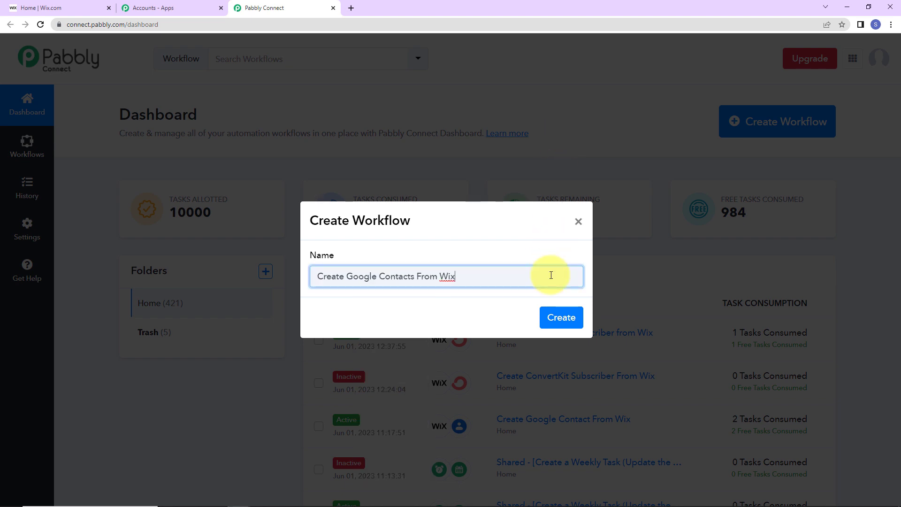
click(555, 317)
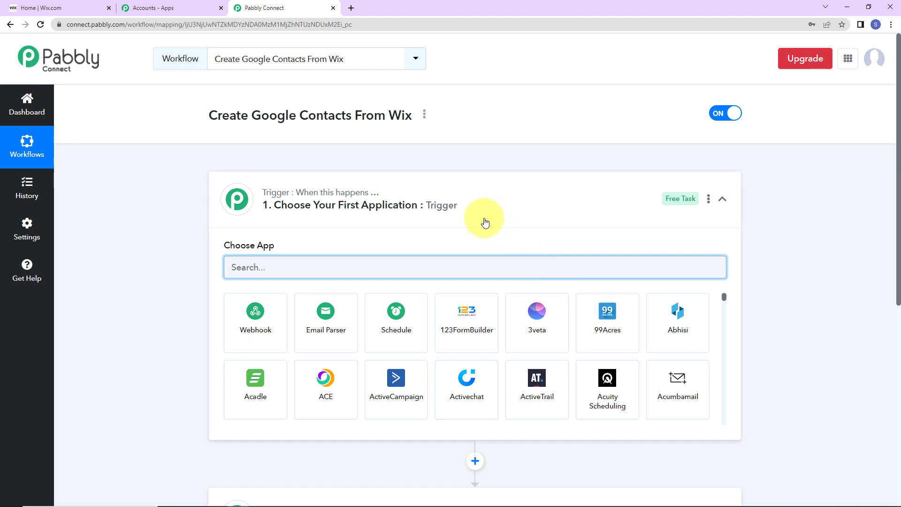
scroll(478, 216, down, 2)
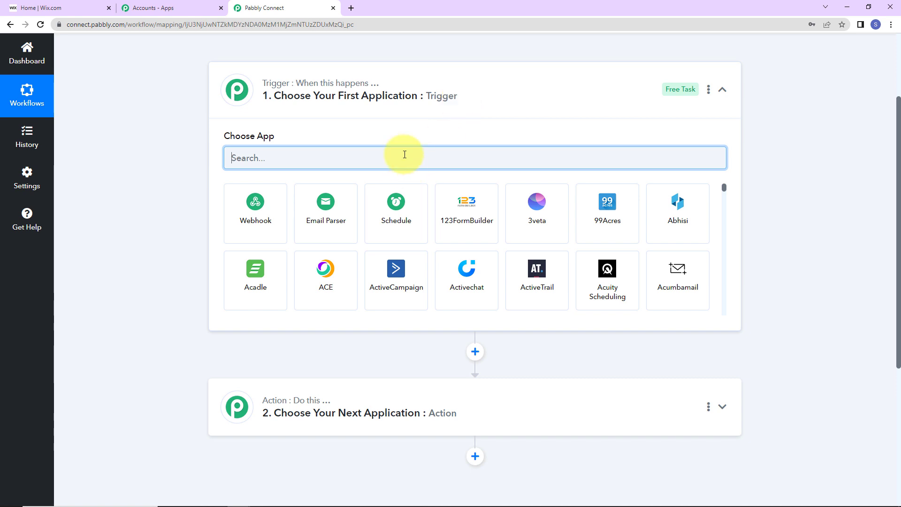
Step: Set Wix with the Configure Webhooks event as the trigger and copy its webhook URL
text(wix)
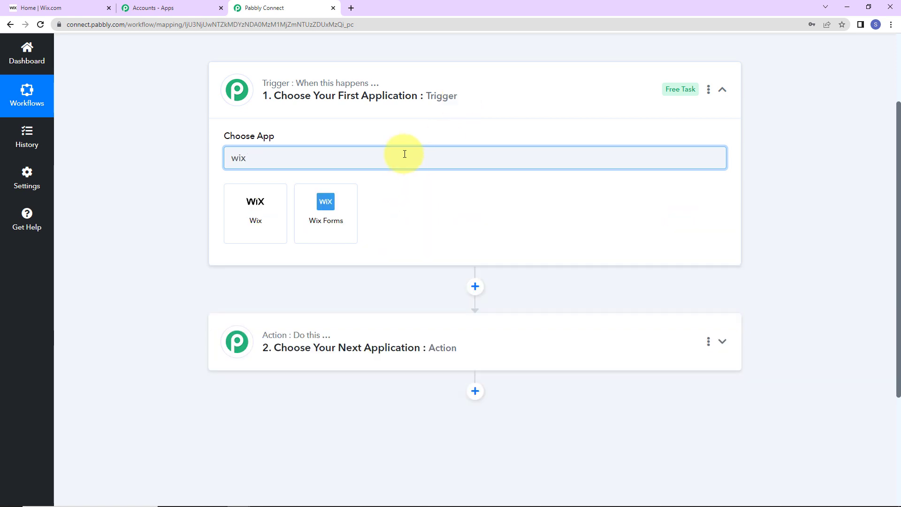
click(283, 216)
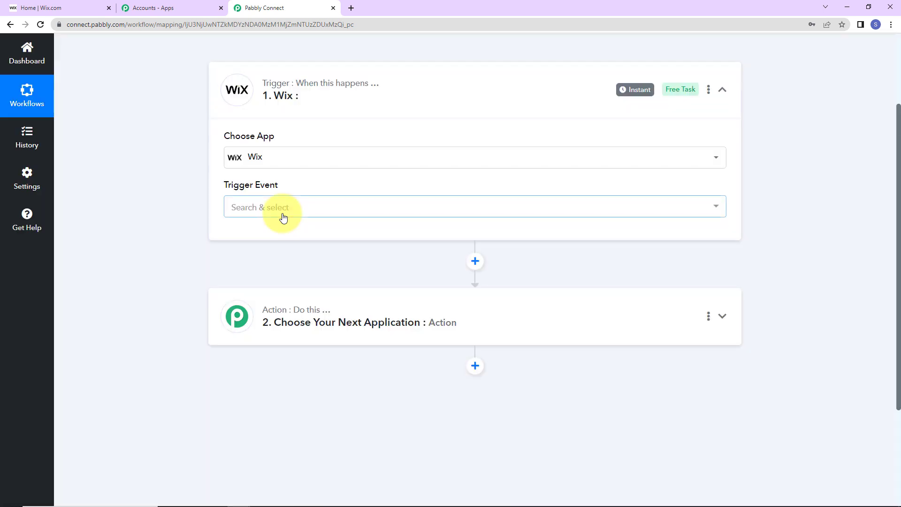
mouse_move(250, 193)
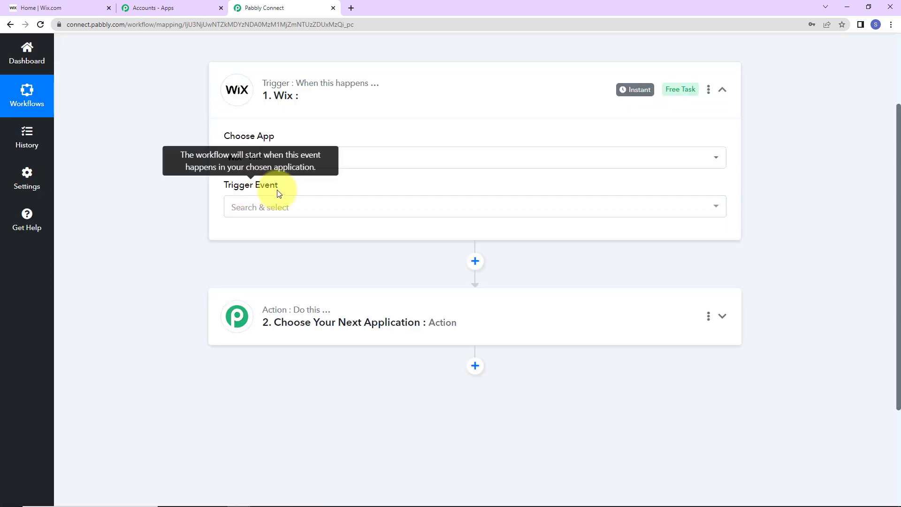
click(260, 207)
click(264, 258)
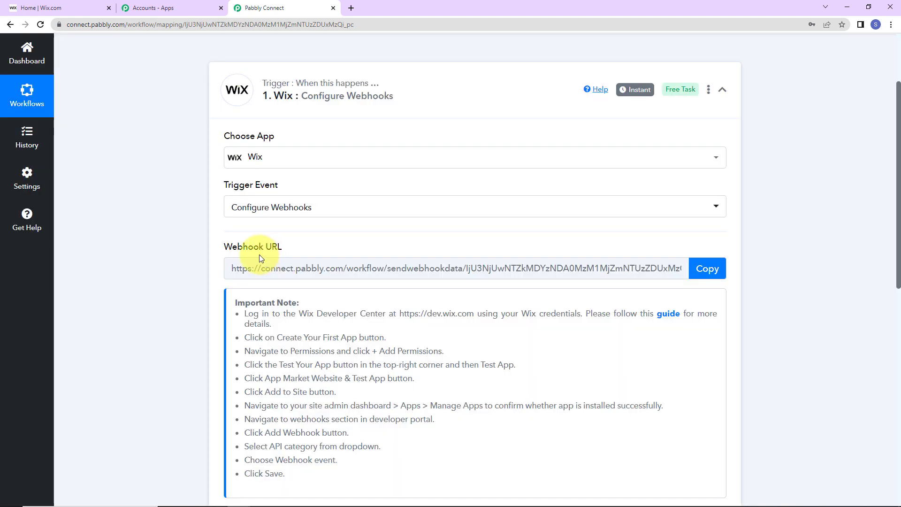
mouse_move(236, 252)
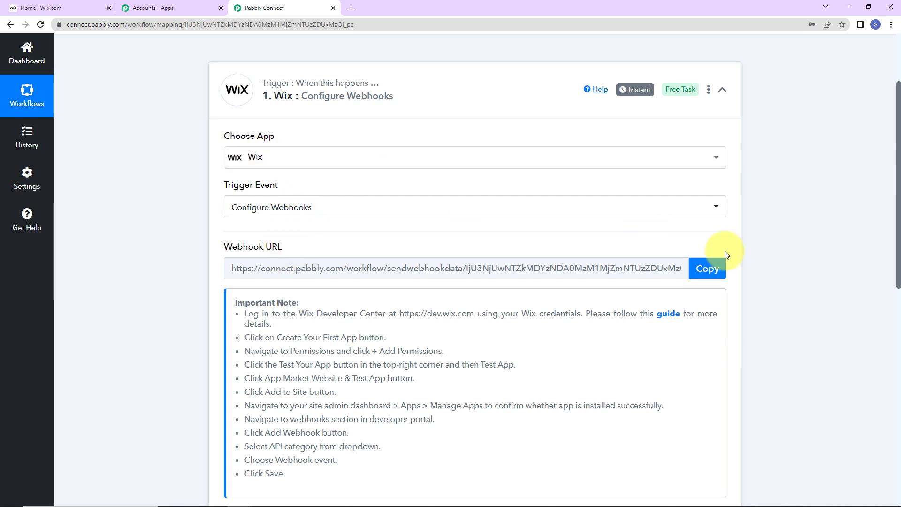
click(711, 275)
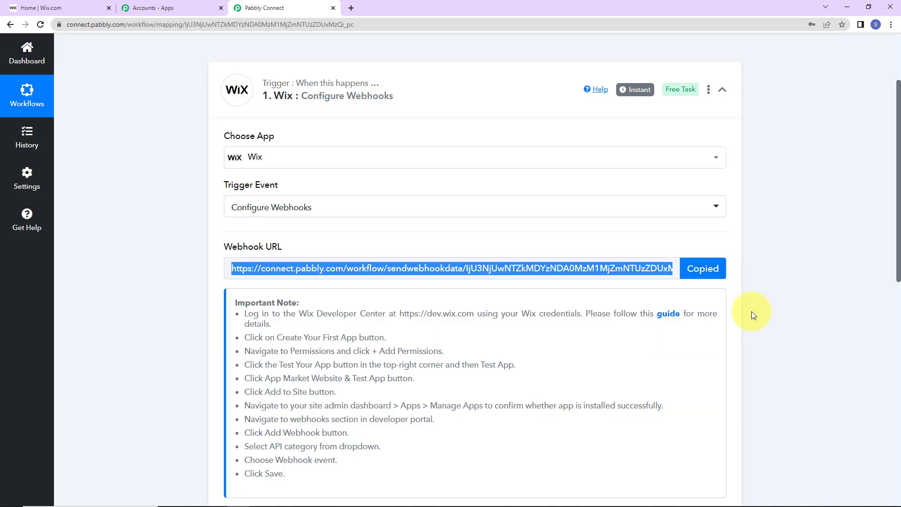
scroll(655, 315, down, 2)
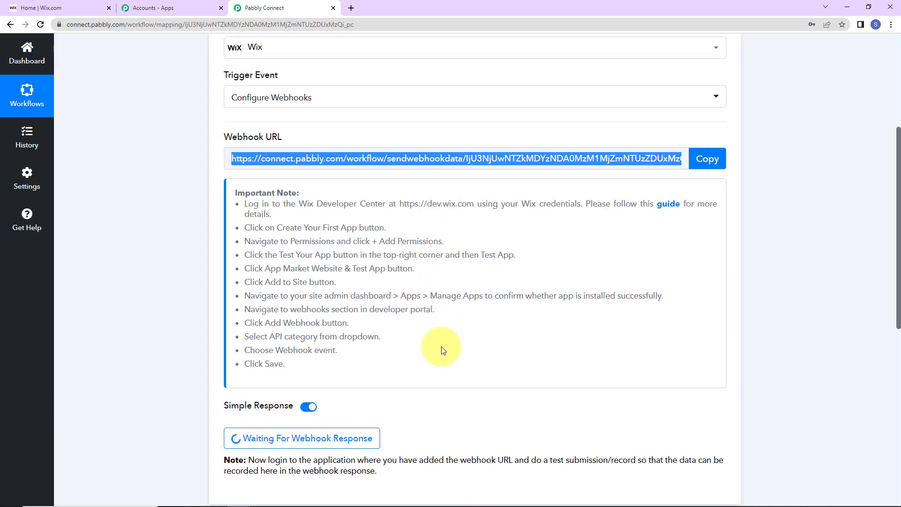
Step: Open the Wix setup guide, then load dev.wix.com from the setup note in a new tab
click(675, 211)
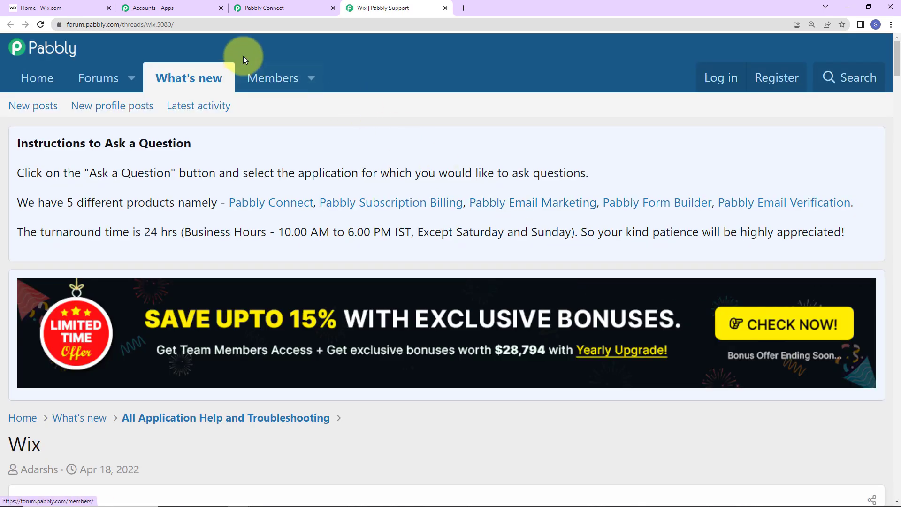
click(275, 11)
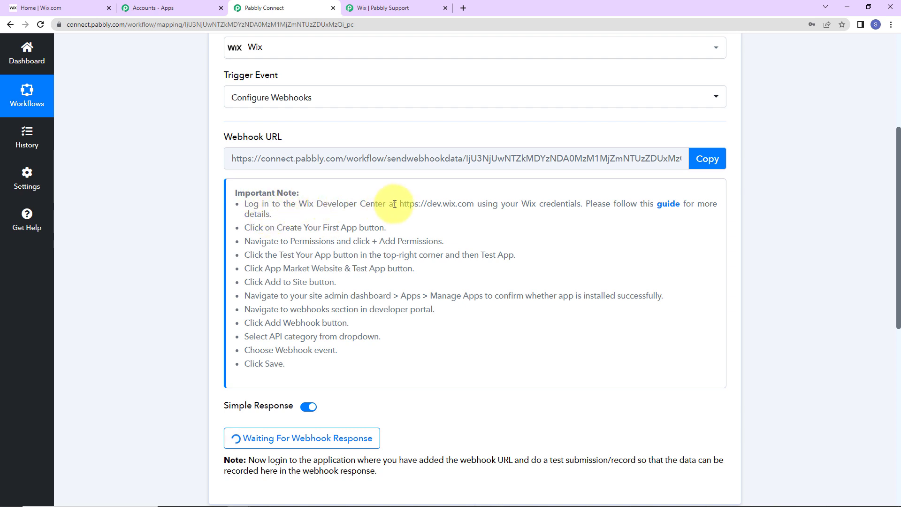
drag(399, 204, 474, 207)
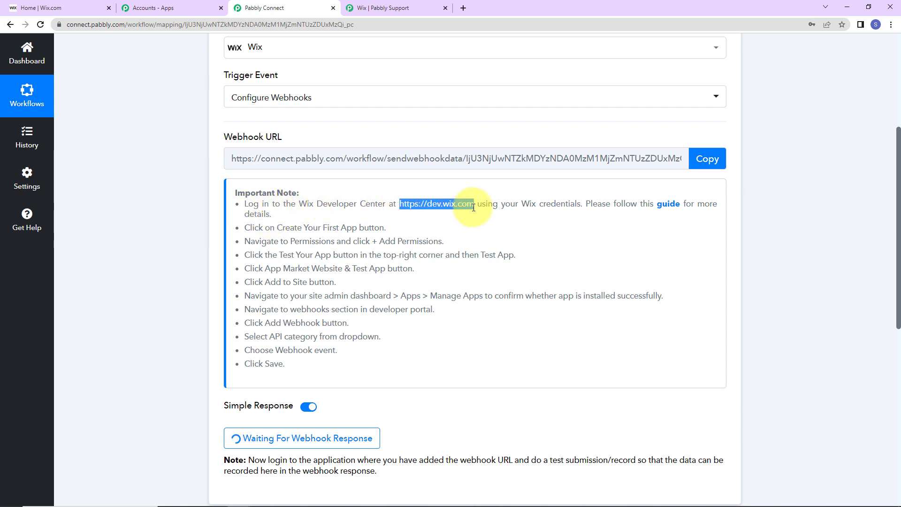
right_click(448, 198)
click(466, 207)
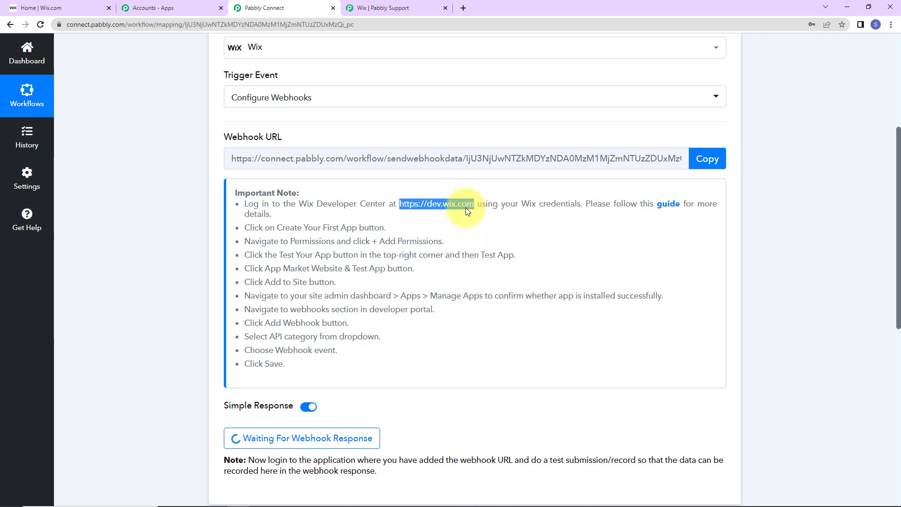
click(464, 8)
click(467, 25)
key(ctrl+v)
key(Return)
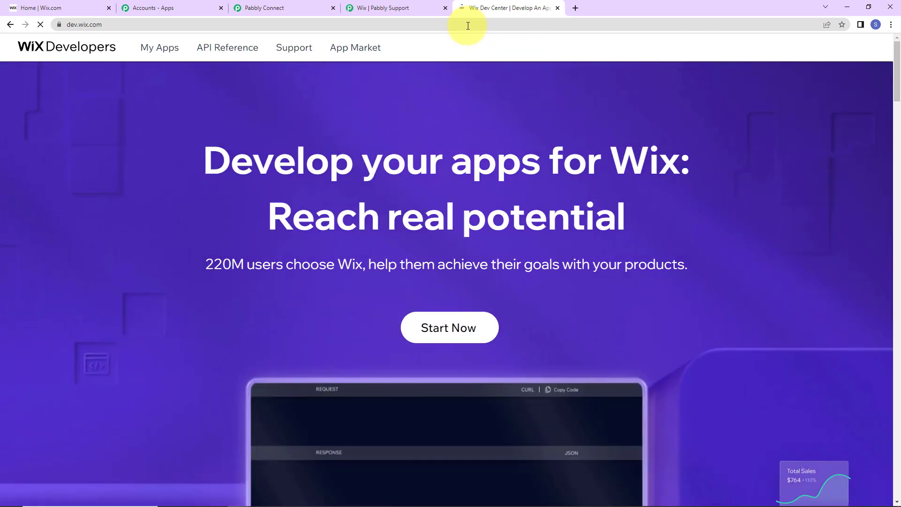
Step: Create a new Wix developer app titled 'Dummy New App' and go to its Permissions
click(443, 314)
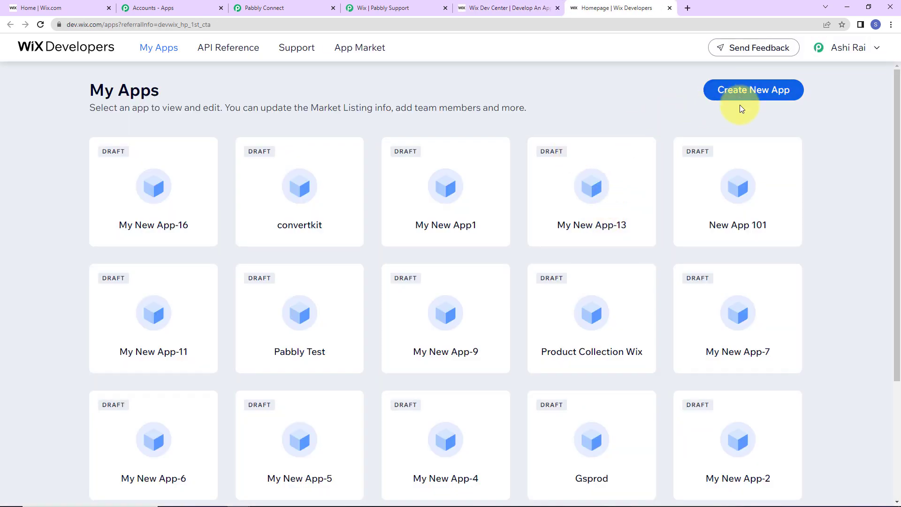
click(339, 163)
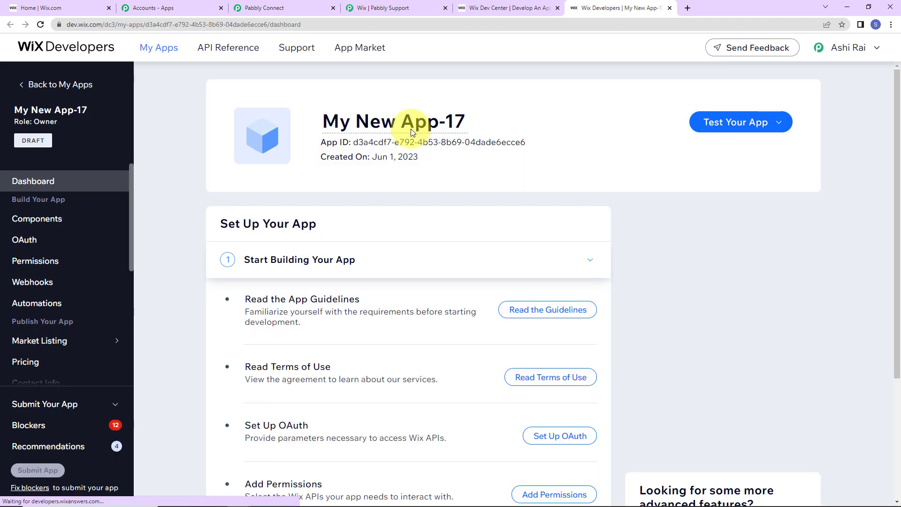
click(466, 124)
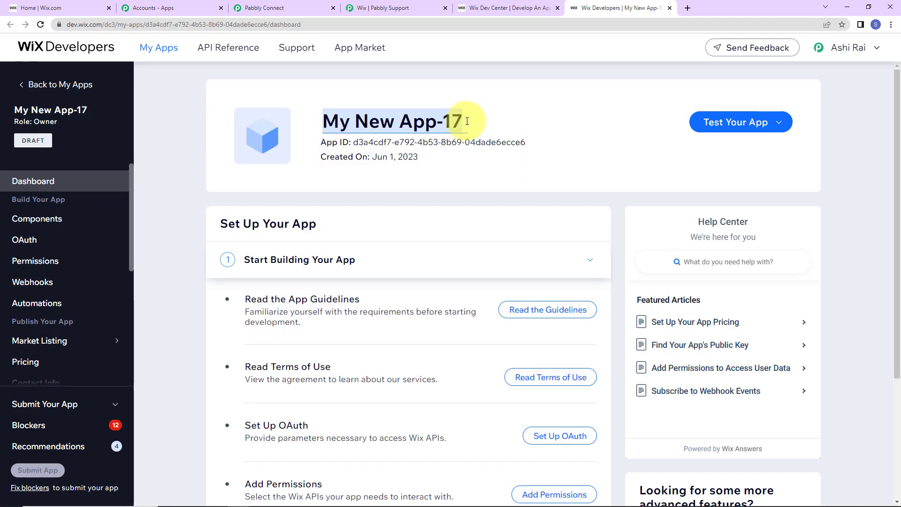
text(Dum)
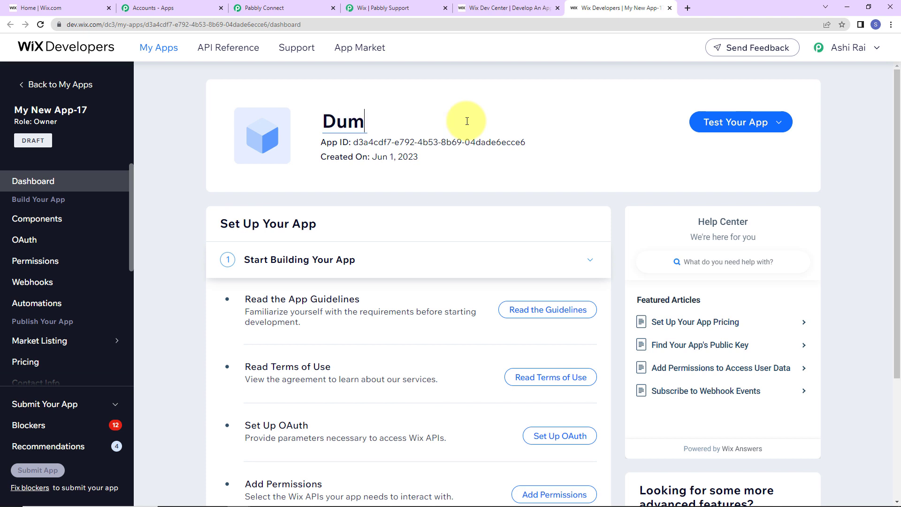
text(my New App)
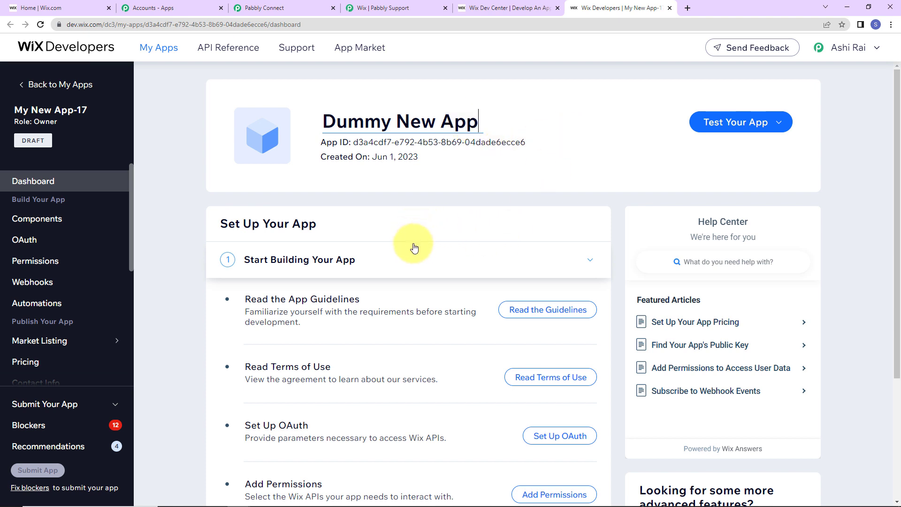
click(50, 263)
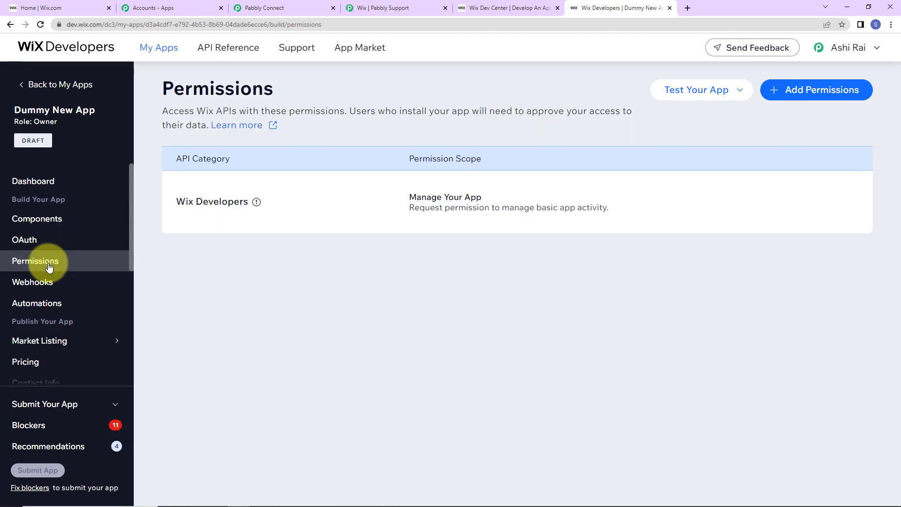
Step: Add a Contacts & Members permission with 'Manage Members and Contacts - all permissions' and save it
click(840, 96)
click(225, 223)
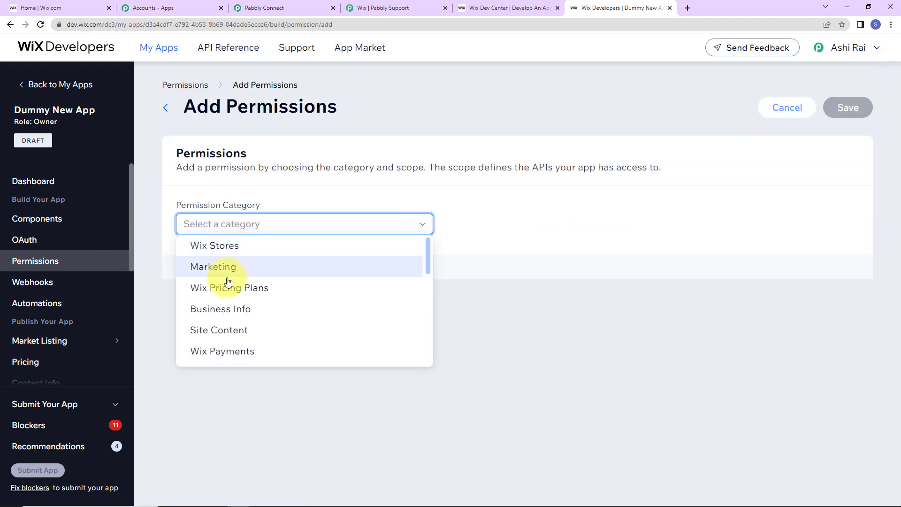
scroll(228, 280, down, 5)
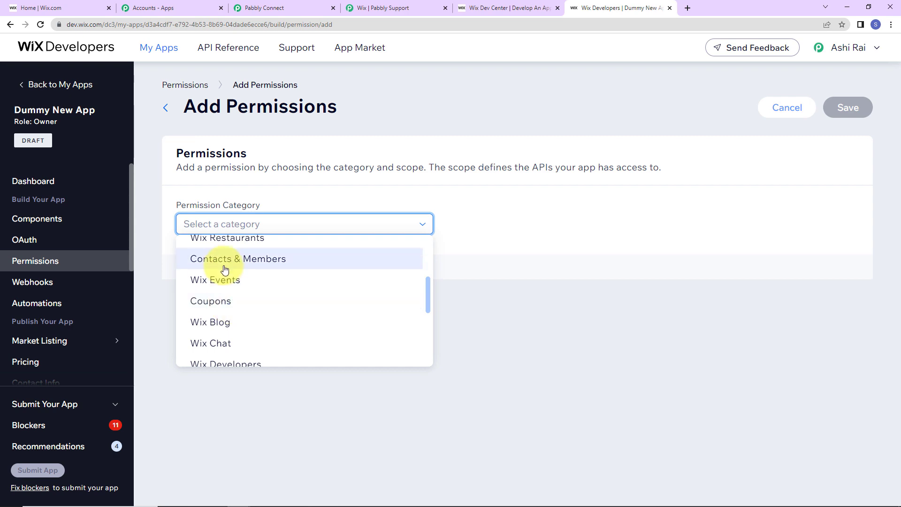
click(216, 264)
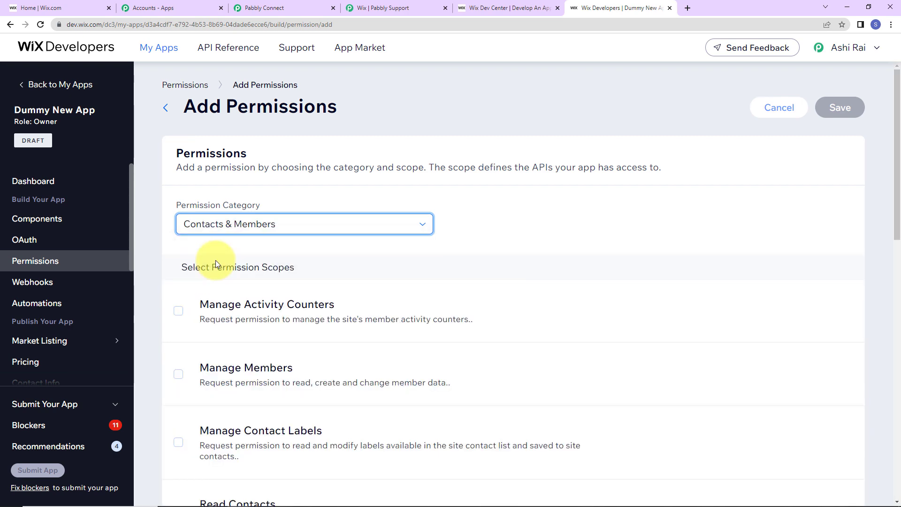
scroll(345, 288, down, 10)
scroll(342, 304, down, 2)
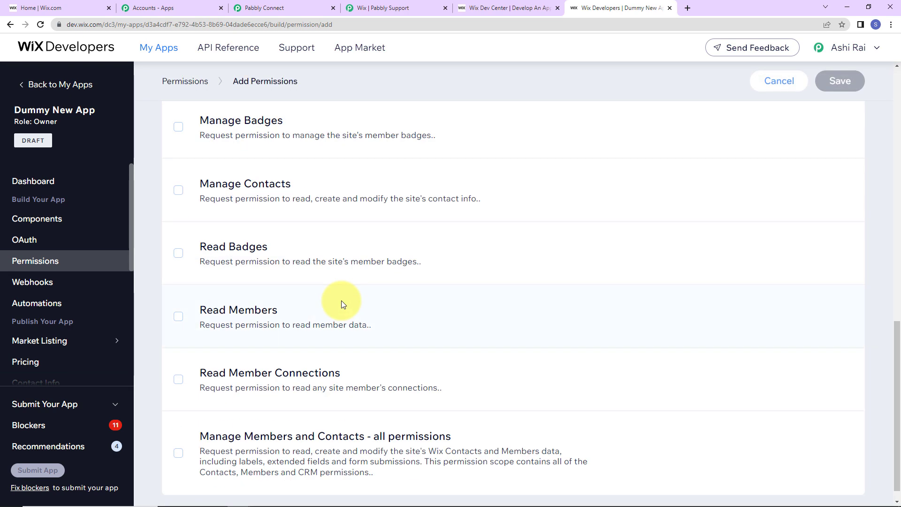
click(178, 437)
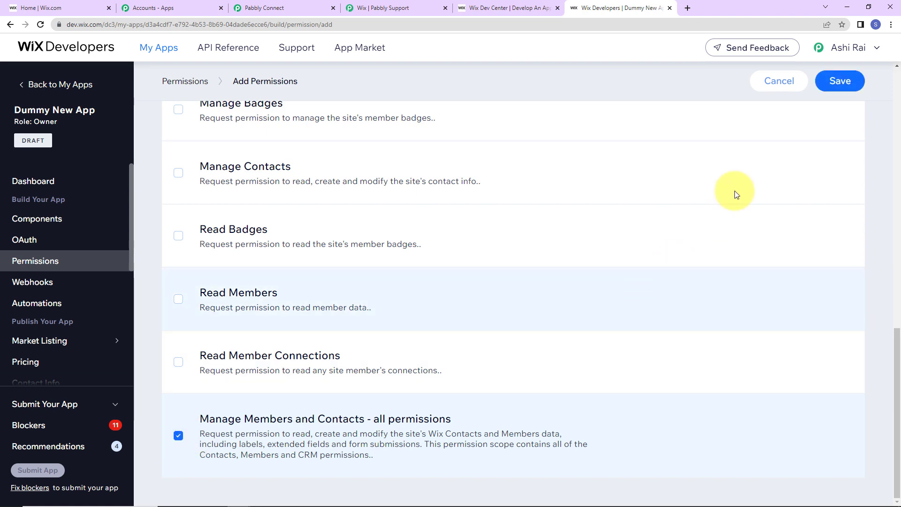
click(841, 81)
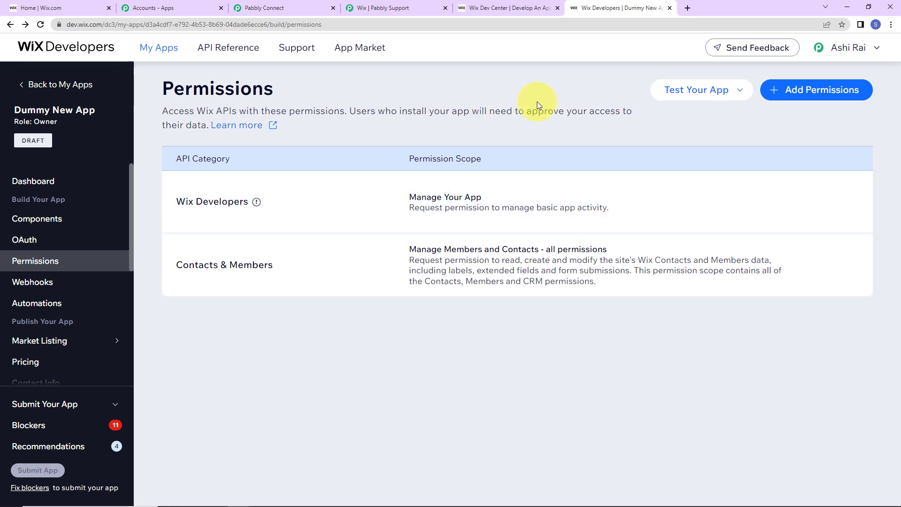
Step: Test Dummy New App via the App Market, adding it to the site and agreeing to its permissions
click(705, 93)
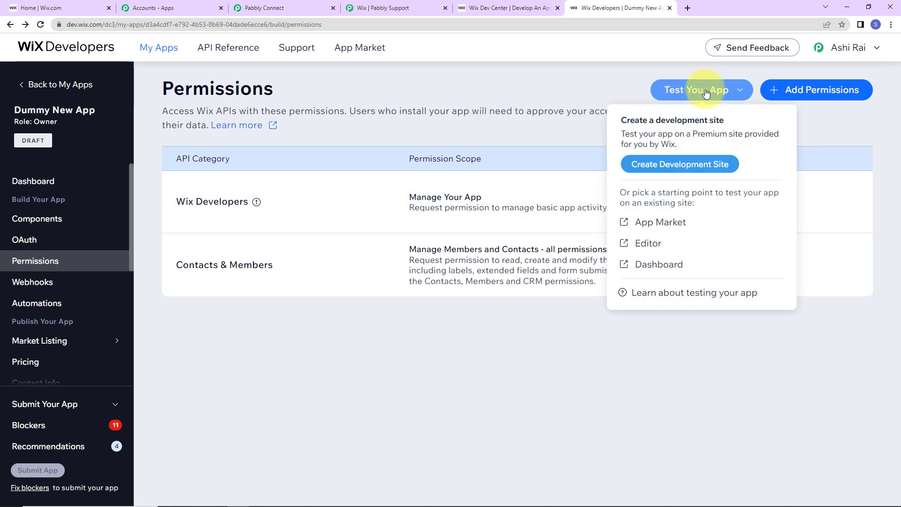
click(659, 222)
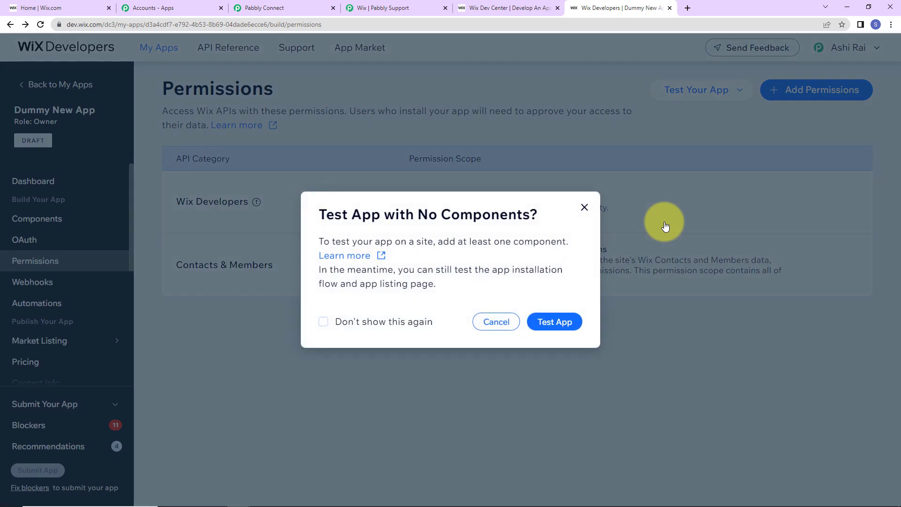
click(569, 319)
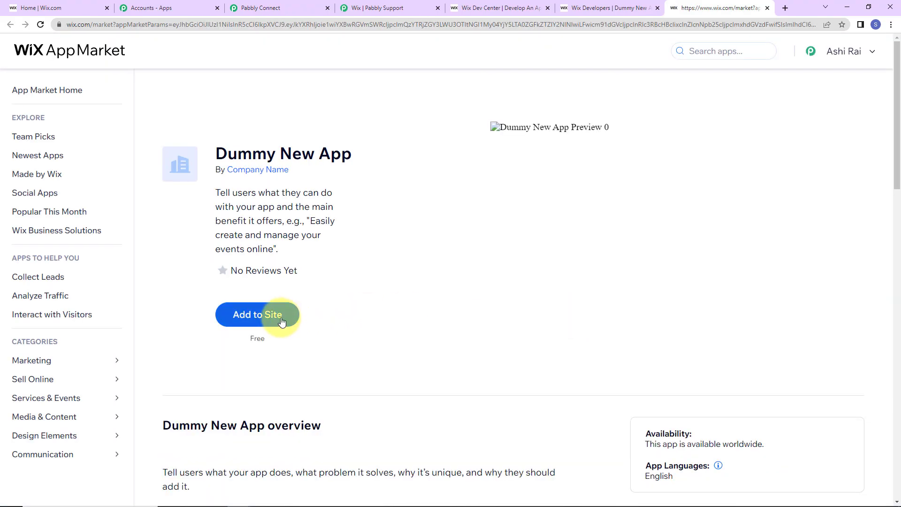
click(282, 322)
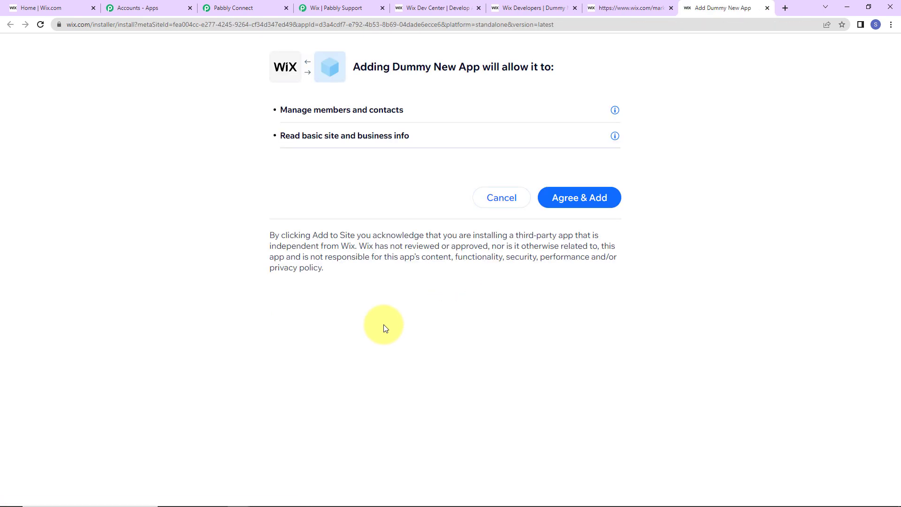
click(573, 196)
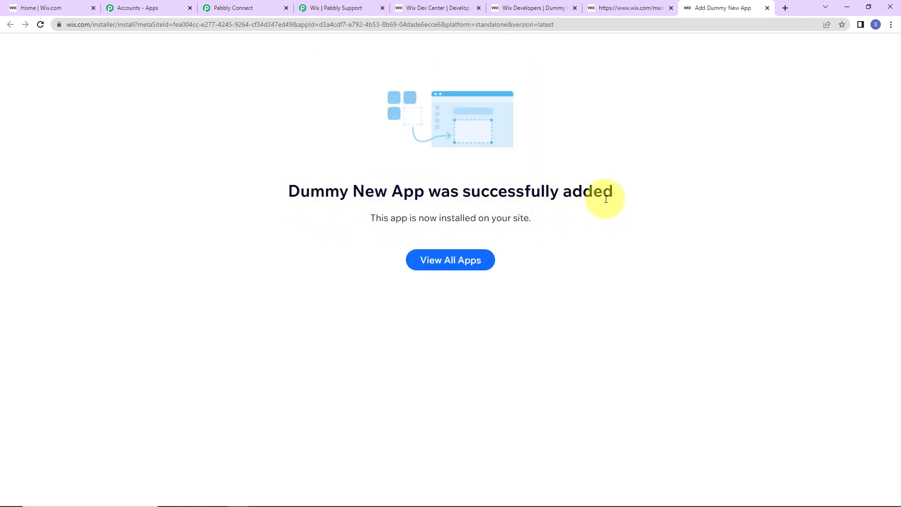
click(546, 9)
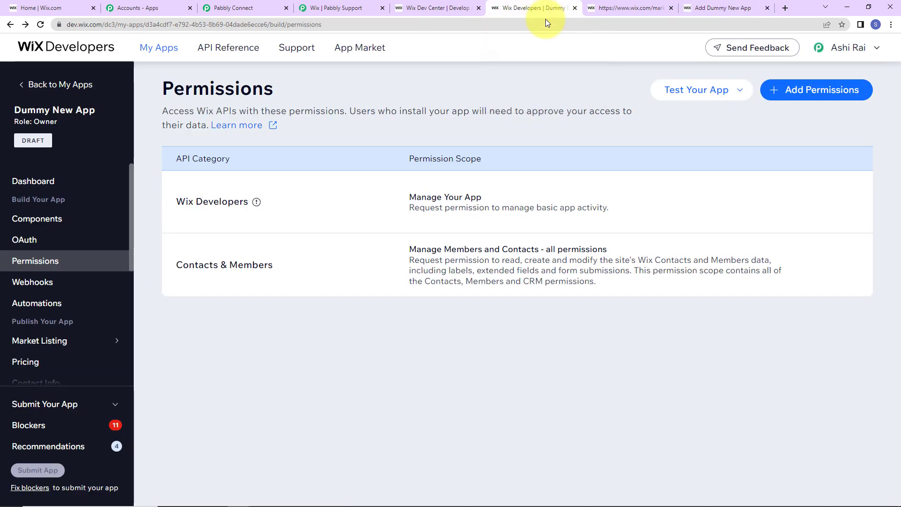
Step: Start a new Contacts & Members webhook subscribed to the Contact Created event
click(39, 287)
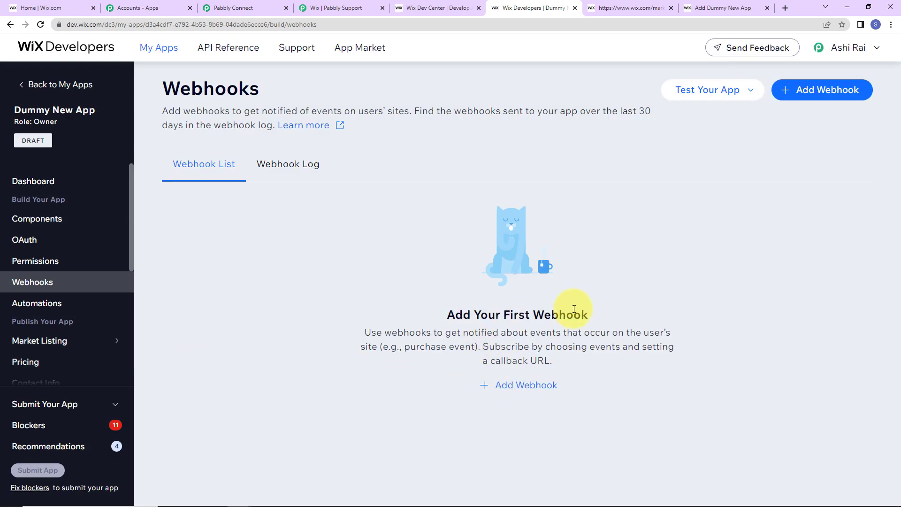
click(543, 386)
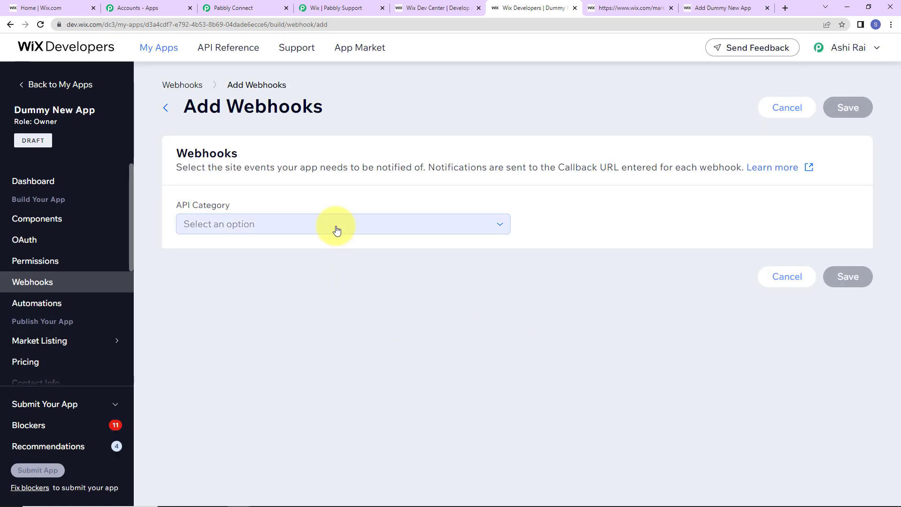
click(336, 230)
scroll(334, 308, down, 2)
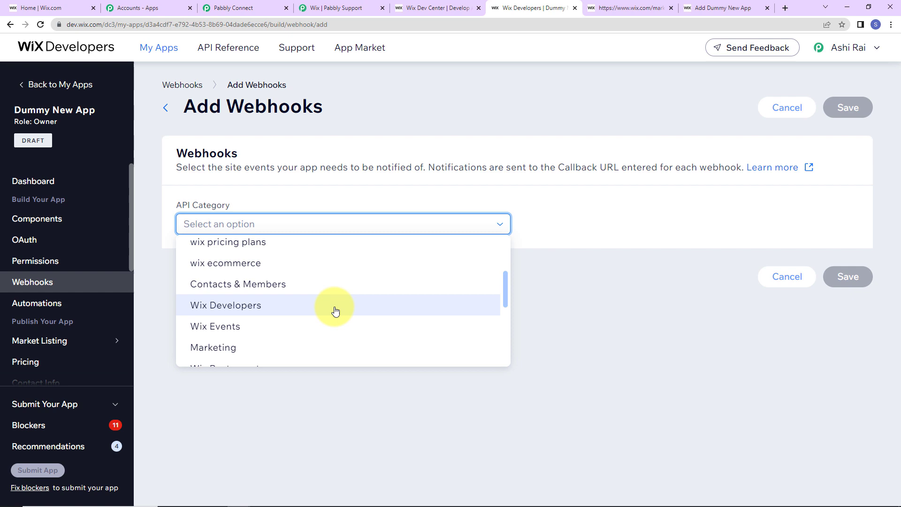
click(256, 290)
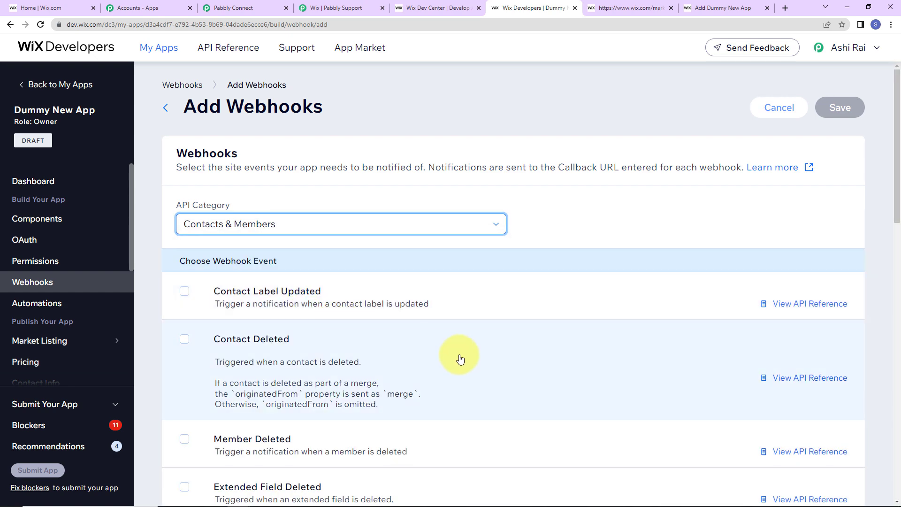
scroll(475, 359, down, 2)
scroll(475, 359, down, 10)
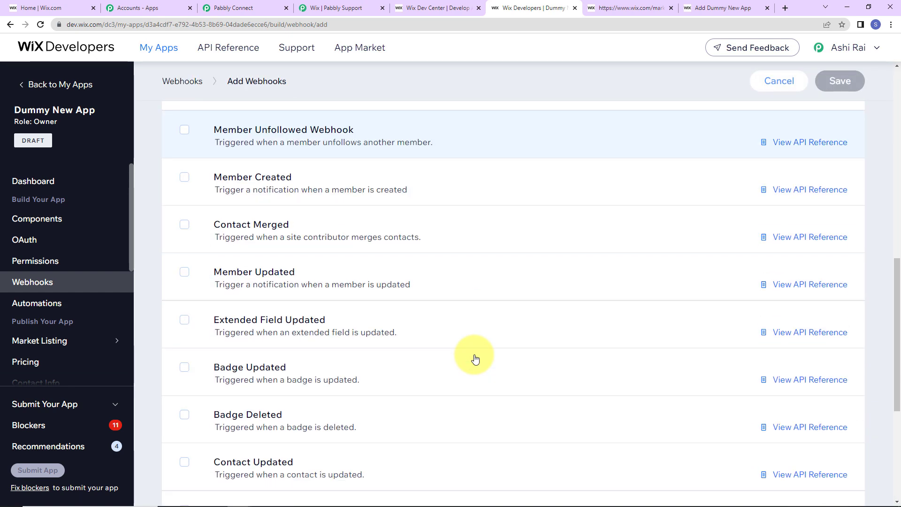
scroll(475, 359, down, 2)
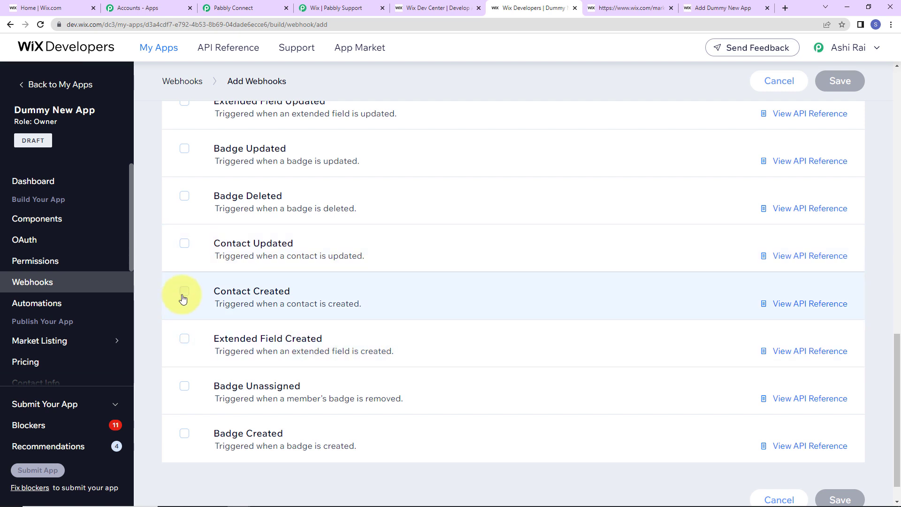
click(184, 292)
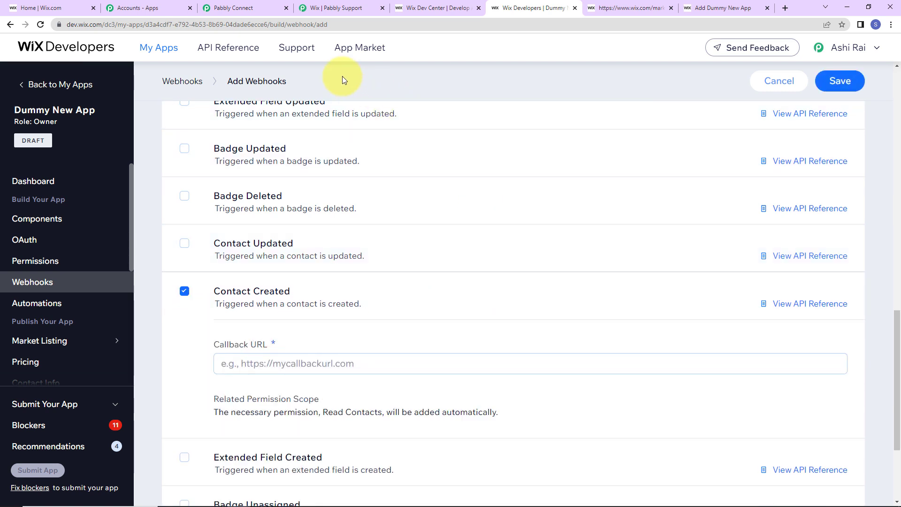
Step: Set the copied Pabbly webhook URL as the Callback URL and save the webhook
click(232, 8)
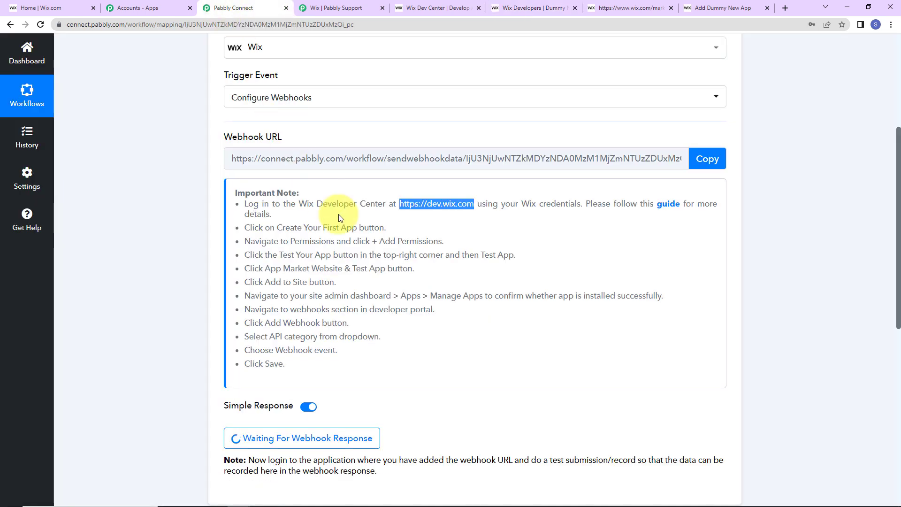
click(702, 159)
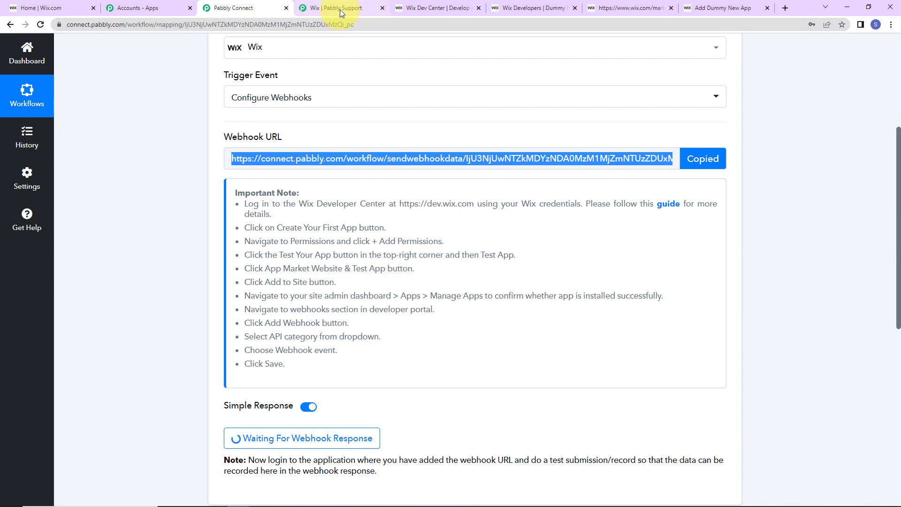
click(533, 8)
click(276, 365)
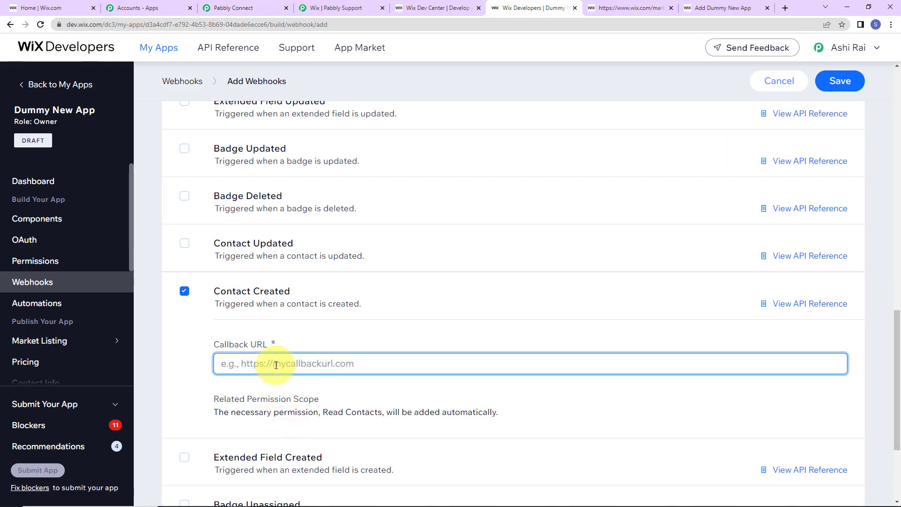
key(ctrl+v)
click(857, 80)
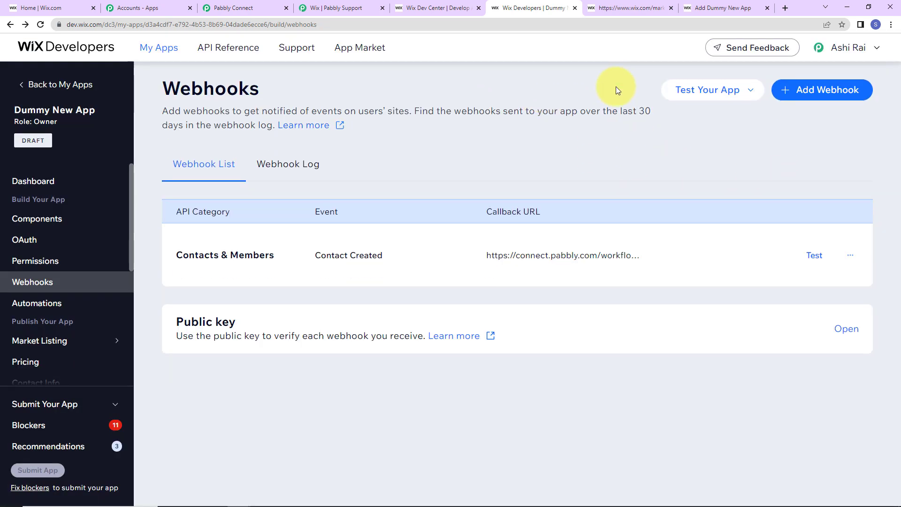
Step: Review the Pabbly workflow's webhook step, then move to the Wix site dashboard
click(244, 12)
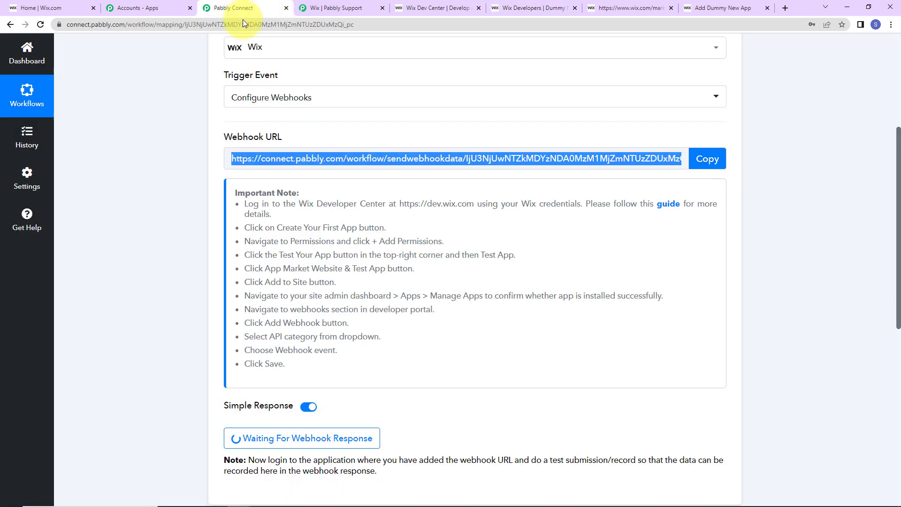
click(672, 137)
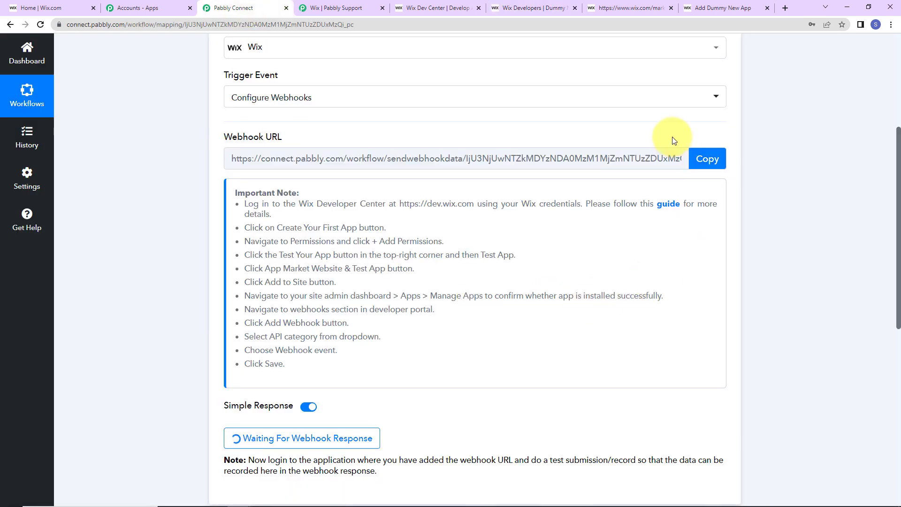
scroll(400, 343, down, 2)
scroll(400, 347, down, 1)
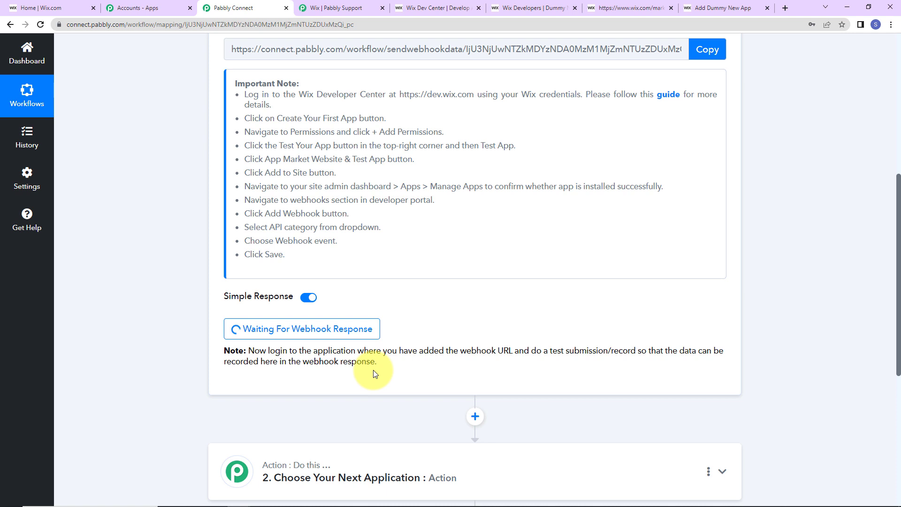
click(60, 10)
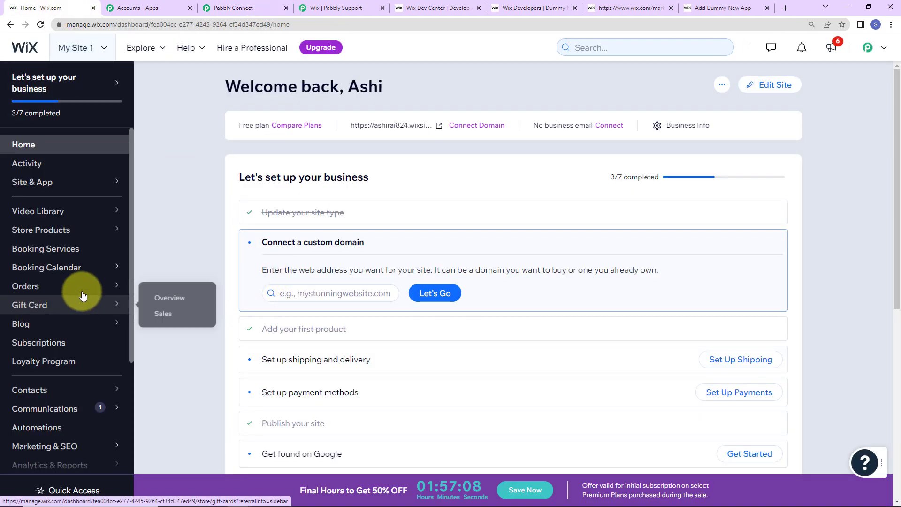
Step: Start a new Wix contact, entering the test first and last name and pasting the email
mouse_move(59, 271)
scroll(60, 271, down, 2)
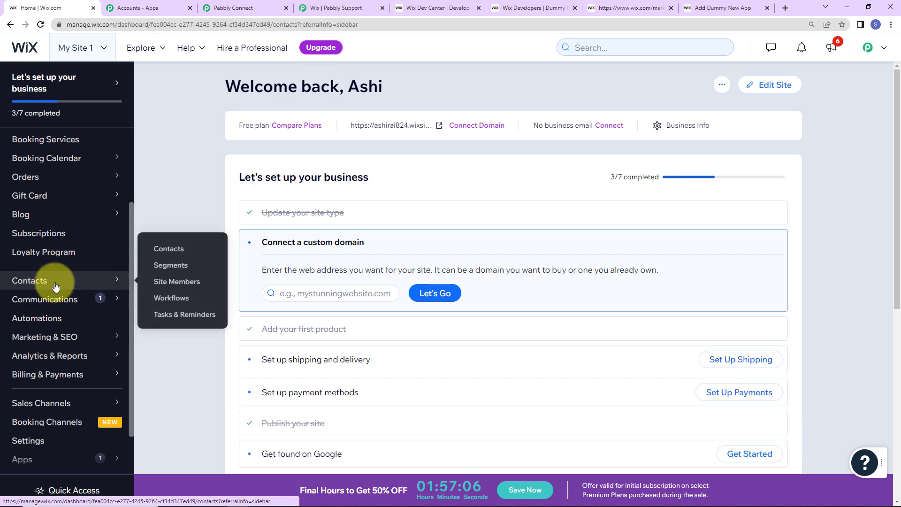
click(38, 281)
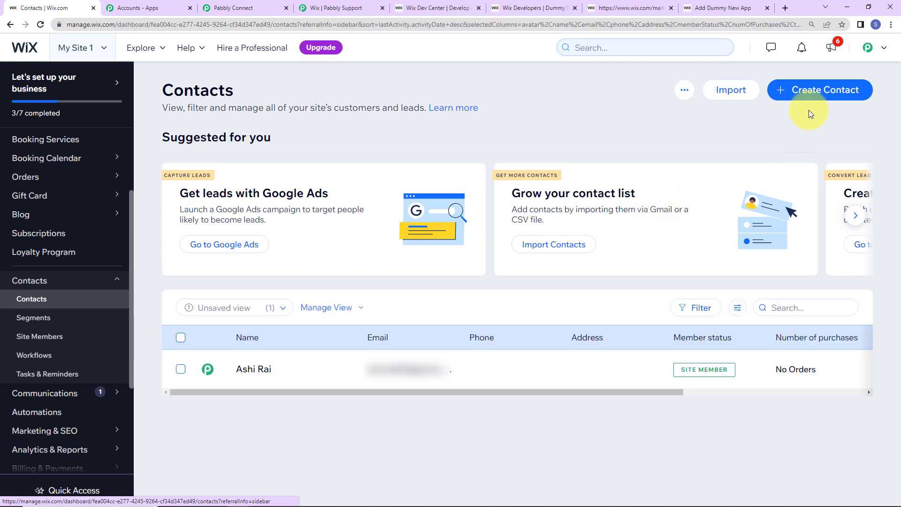
click(811, 95)
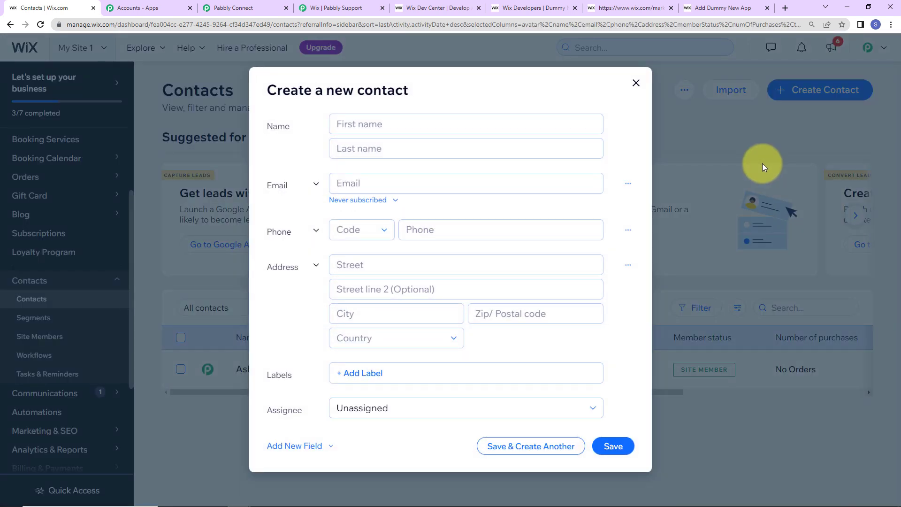
click(392, 126)
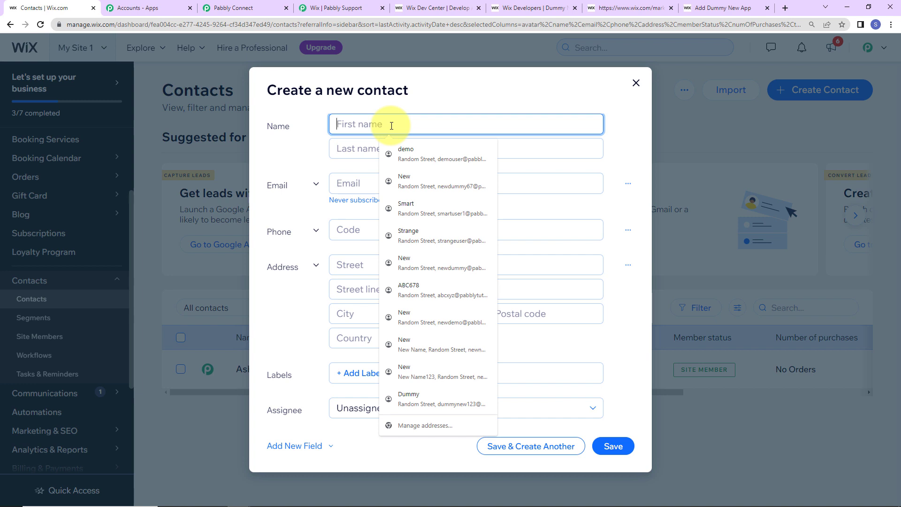
text(Dum)
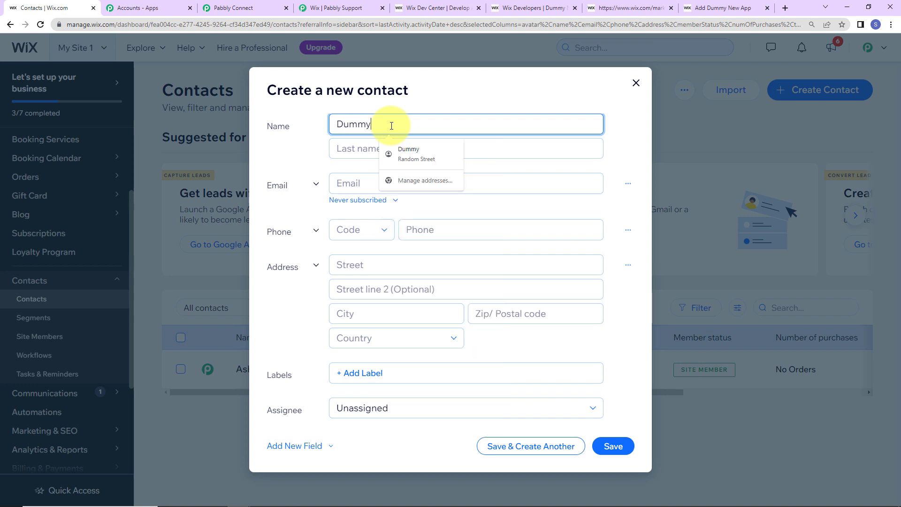
text(my)
key(Tab)
text(User345)
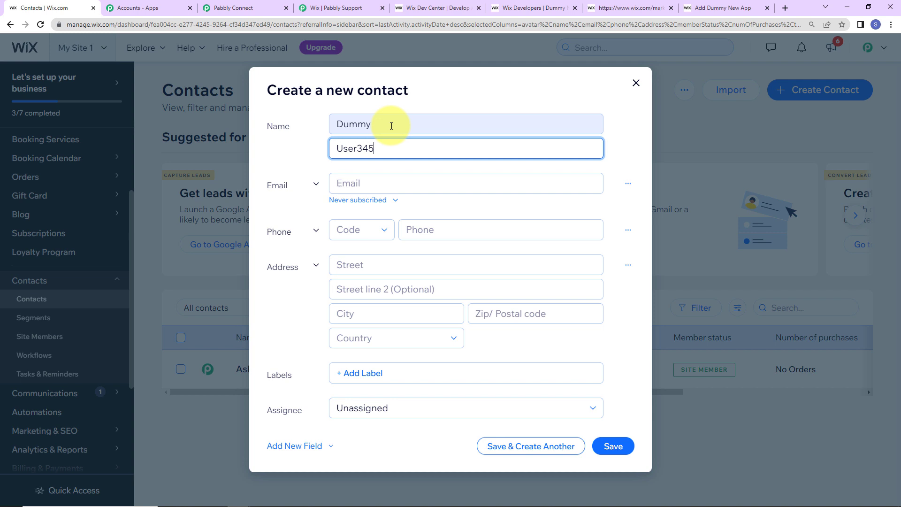
key(Tab)
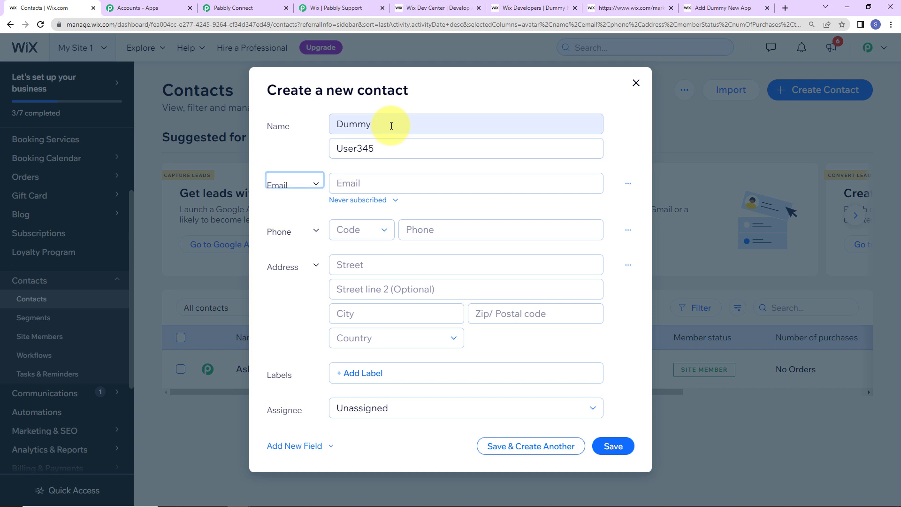
key(Tab)
key(ctrl+v)
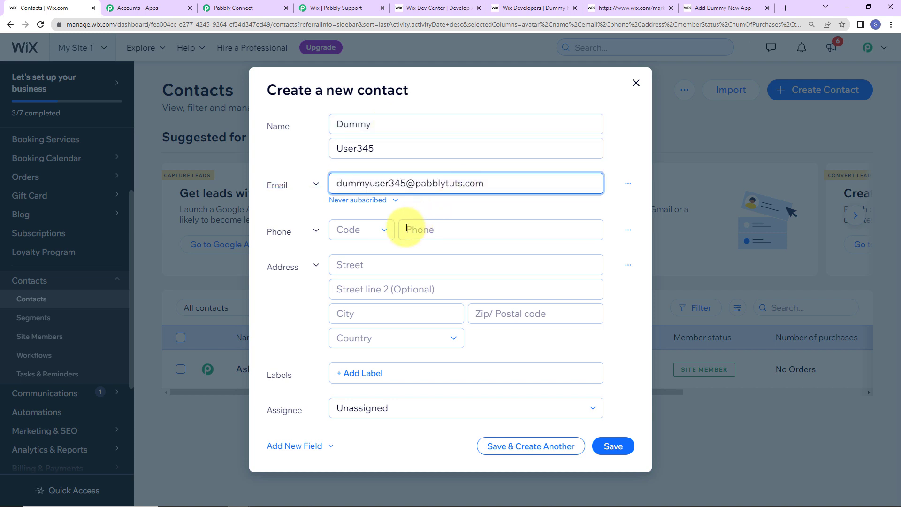
Step: Give the contact an IN +91 phone number and fill the address from the saved suggestion
click(374, 238)
scroll(359, 277, down, 20)
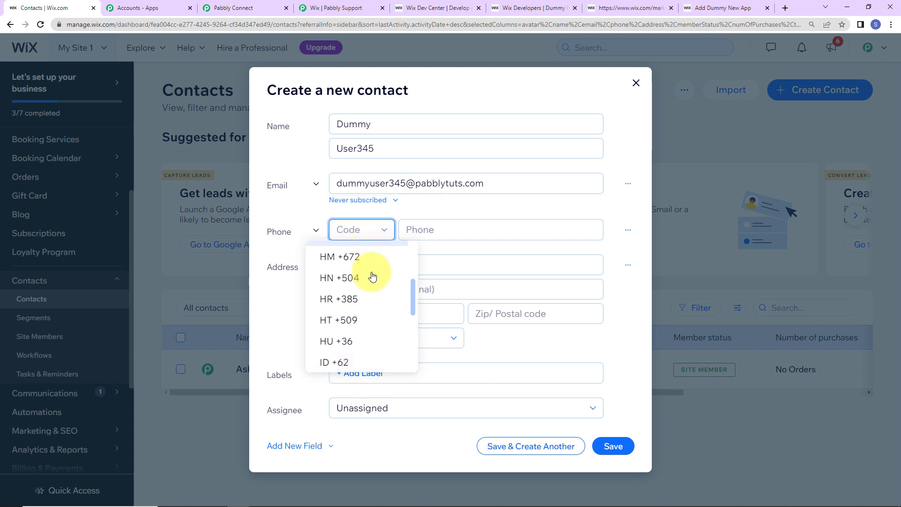
scroll(352, 282, down, 3)
click(342, 300)
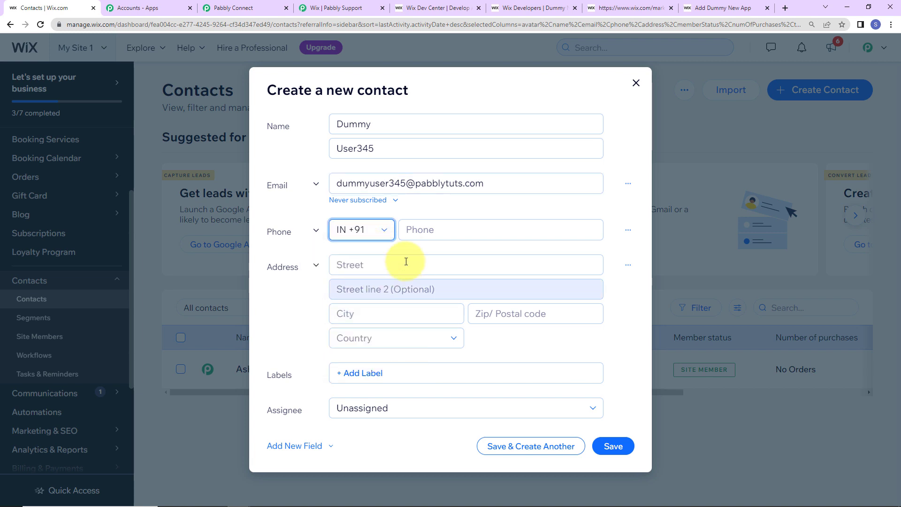
click(427, 229)
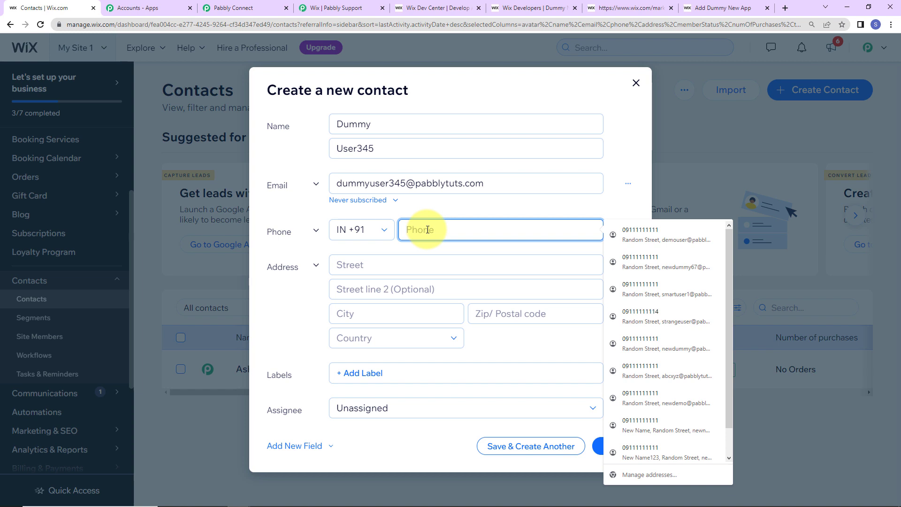
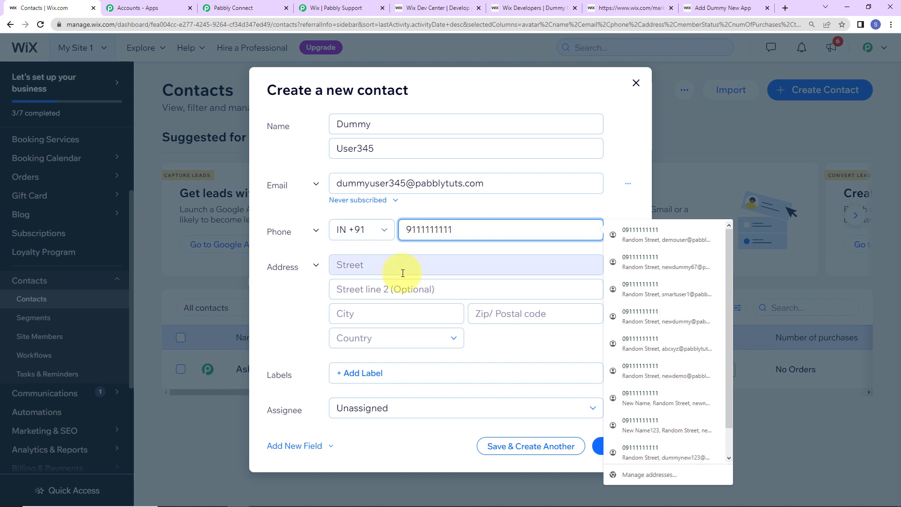
click(402, 271)
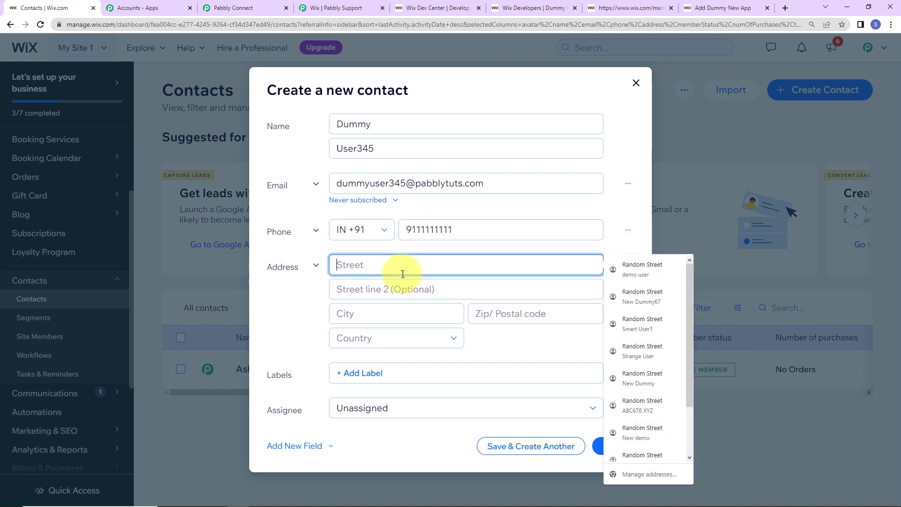
click(678, 268)
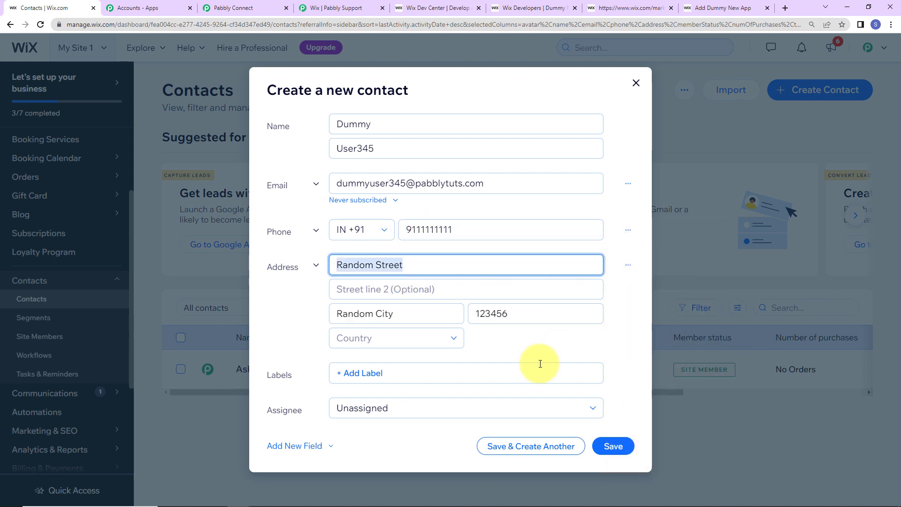
Step: Tag the contact with the Contact label, assign it to yourself, and save it
click(400, 373)
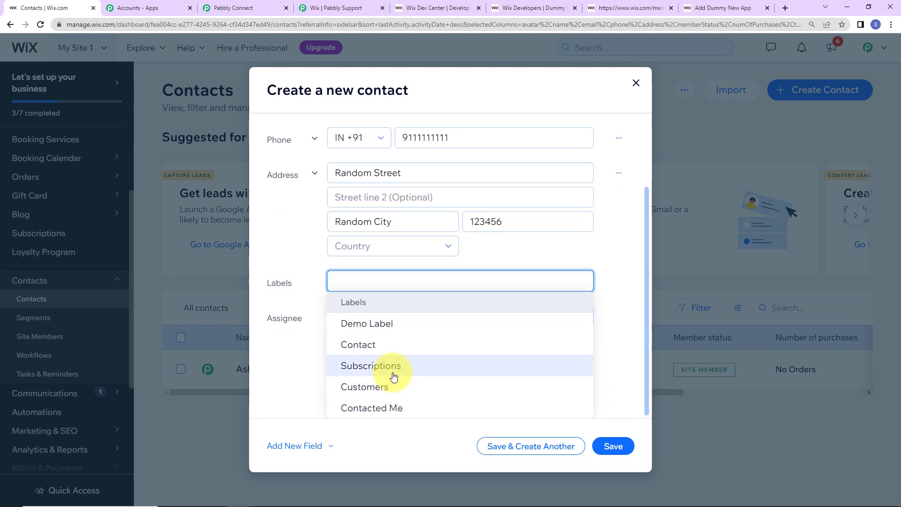
click(374, 345)
click(618, 296)
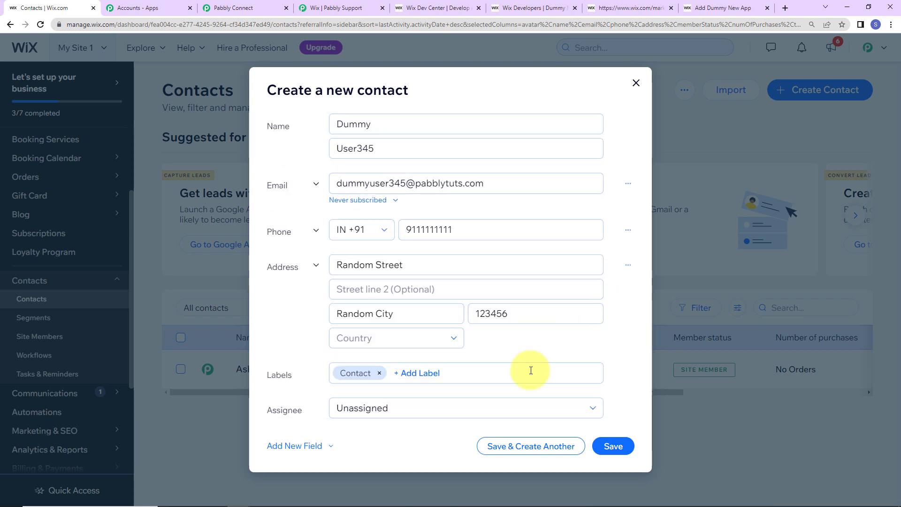
click(396, 410)
click(394, 286)
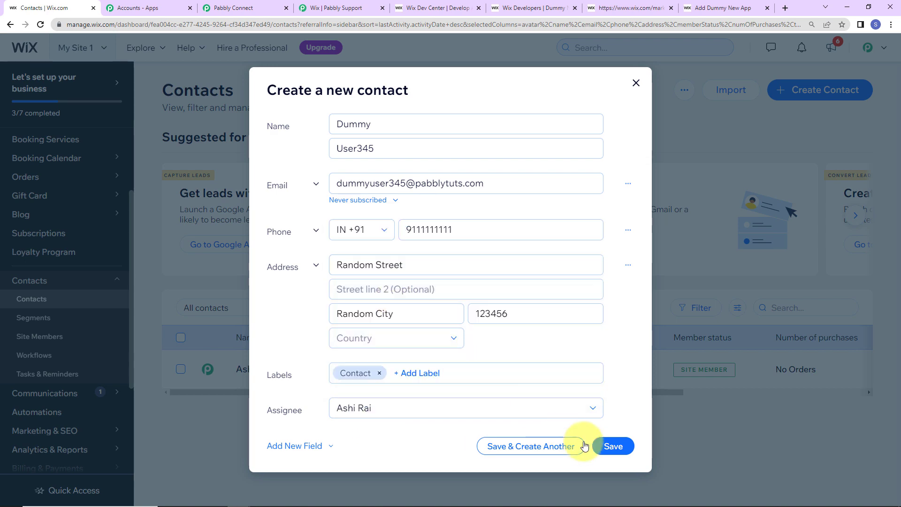
click(610, 446)
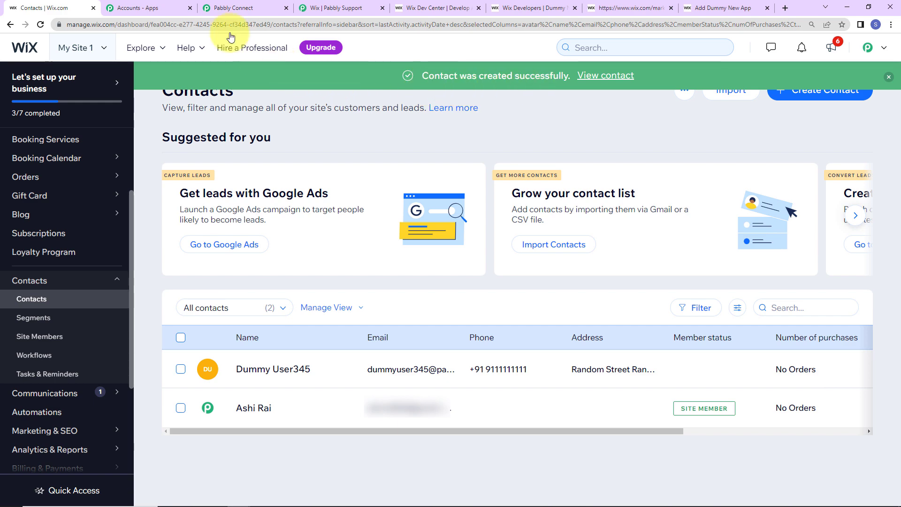
Step: Scroll through Pabbly's Response Received to check the new contact's name, phone, address and dates
click(226, 8)
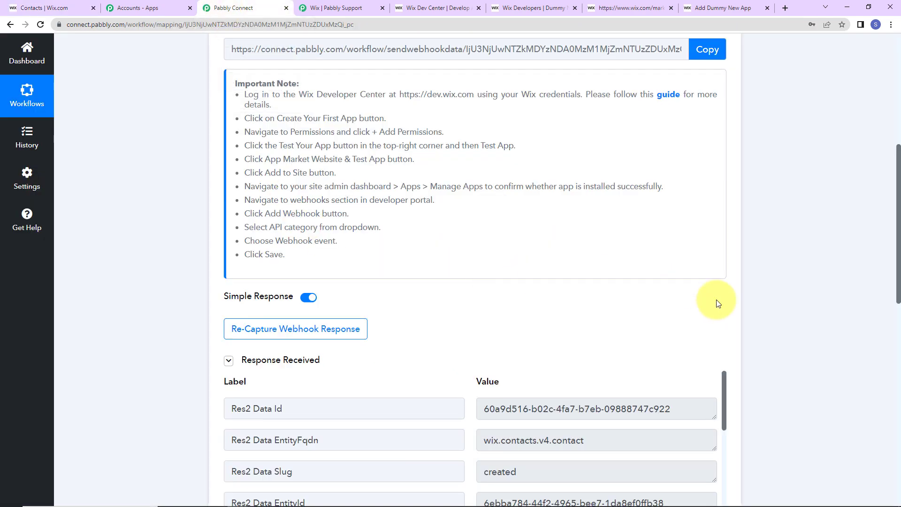
scroll(794, 294, down, 5)
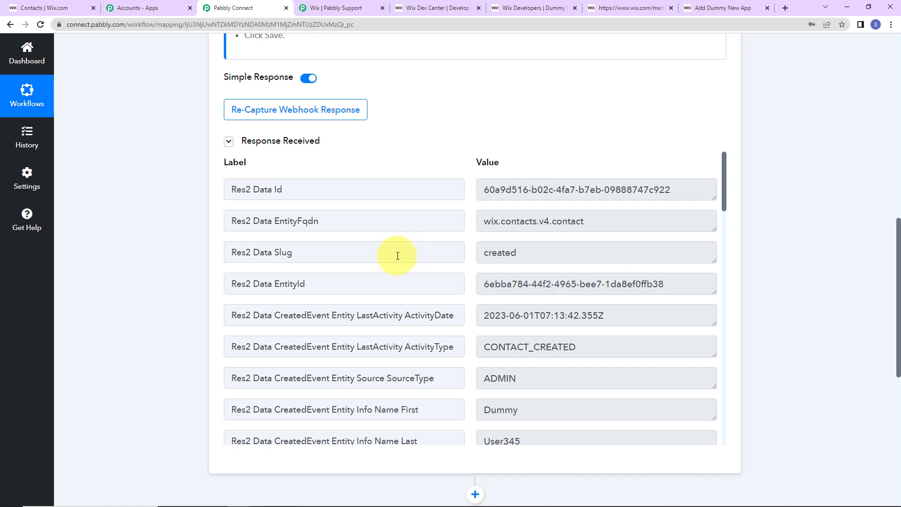
scroll(564, 304, down, 2)
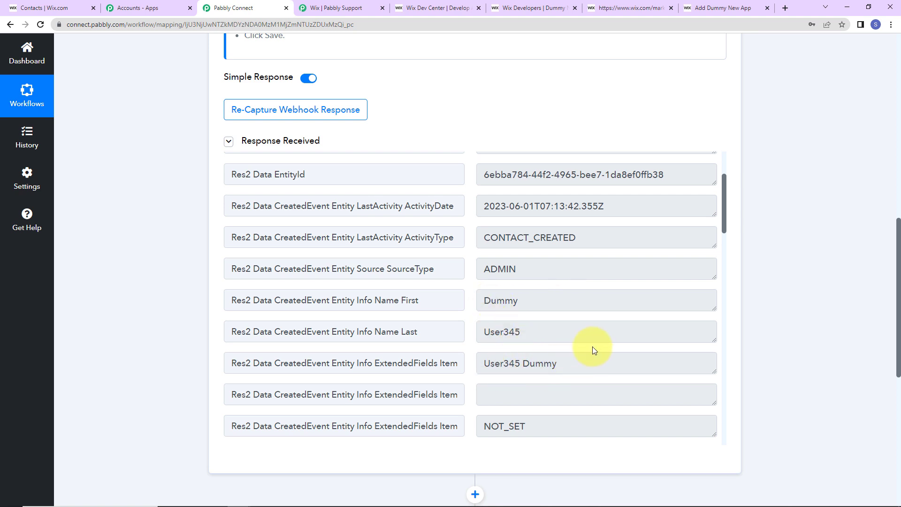
scroll(593, 350, down, 4)
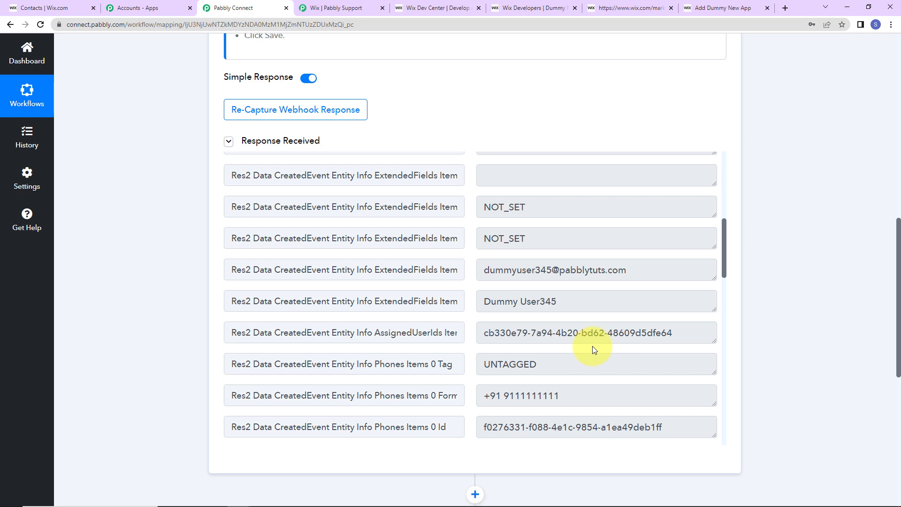
scroll(613, 311, down, 2)
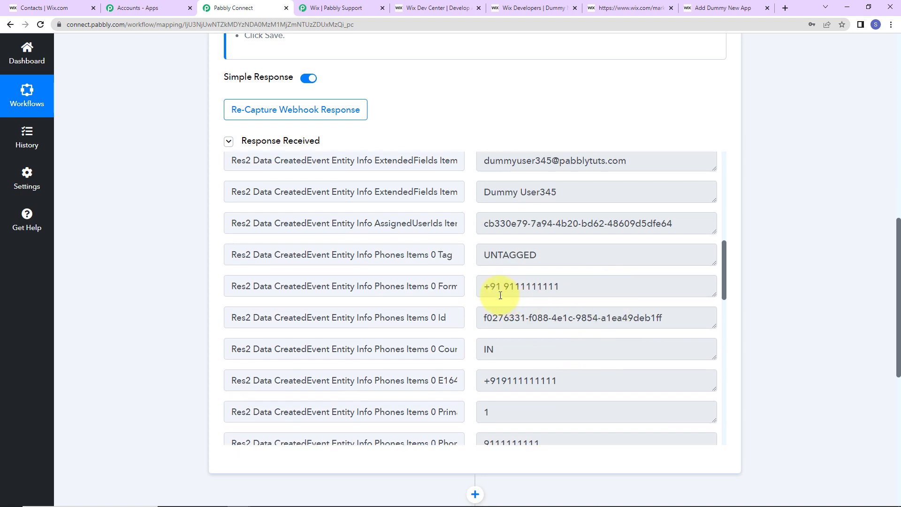
scroll(571, 290, down, 10)
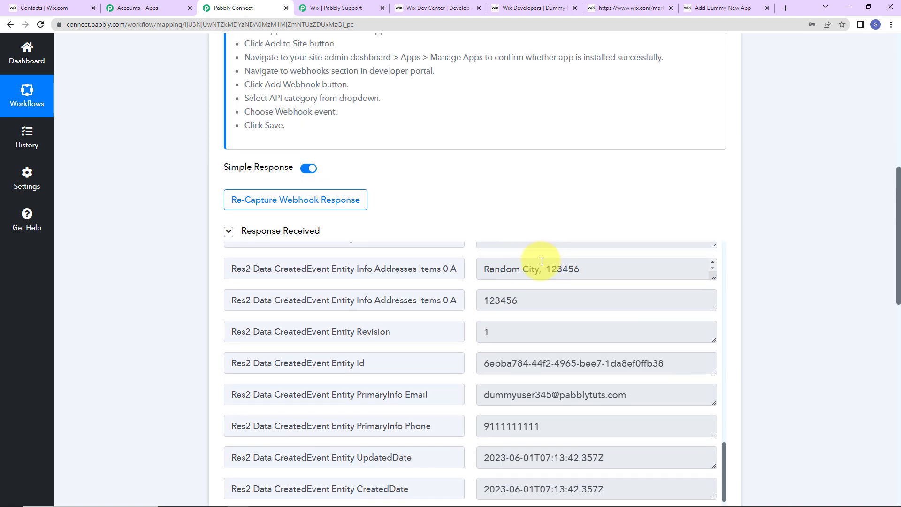
scroll(759, 362, down, 2)
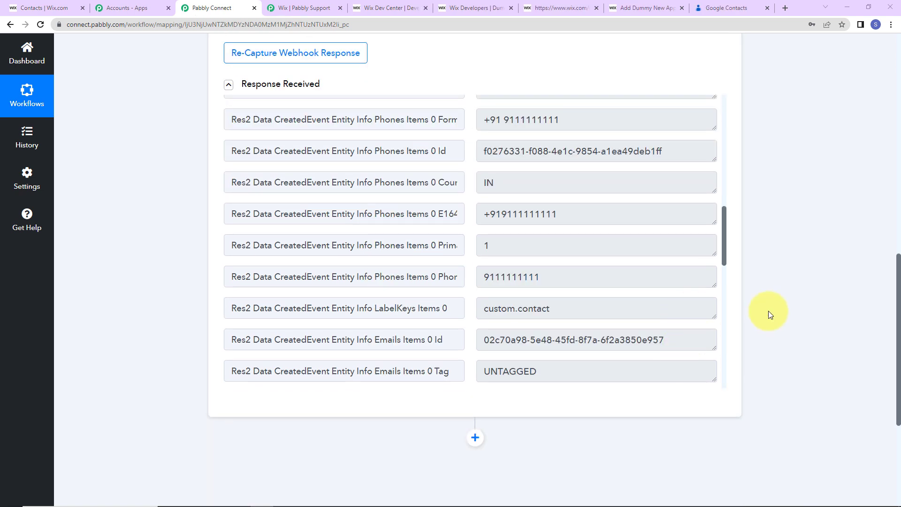
scroll(768, 310, down, 5)
Step: Add an action step using Google Contacts with the Create Contact event
click(477, 218)
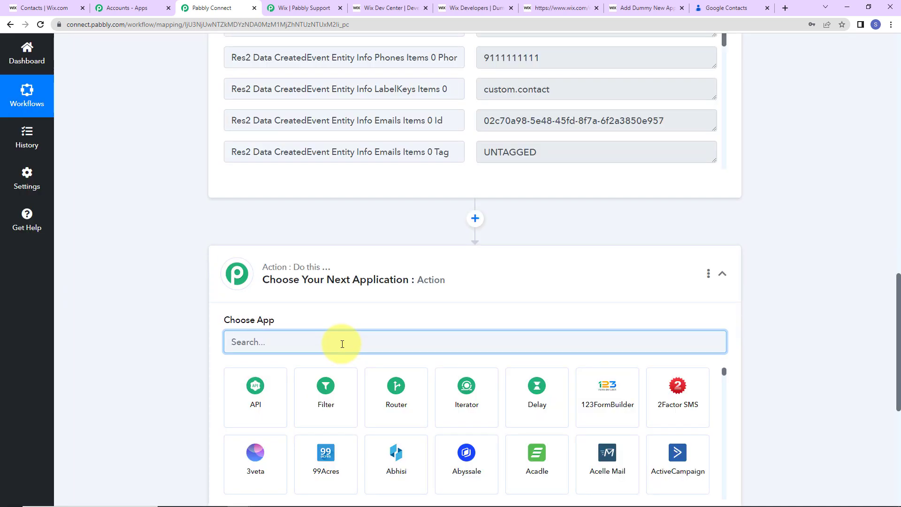
text(google)
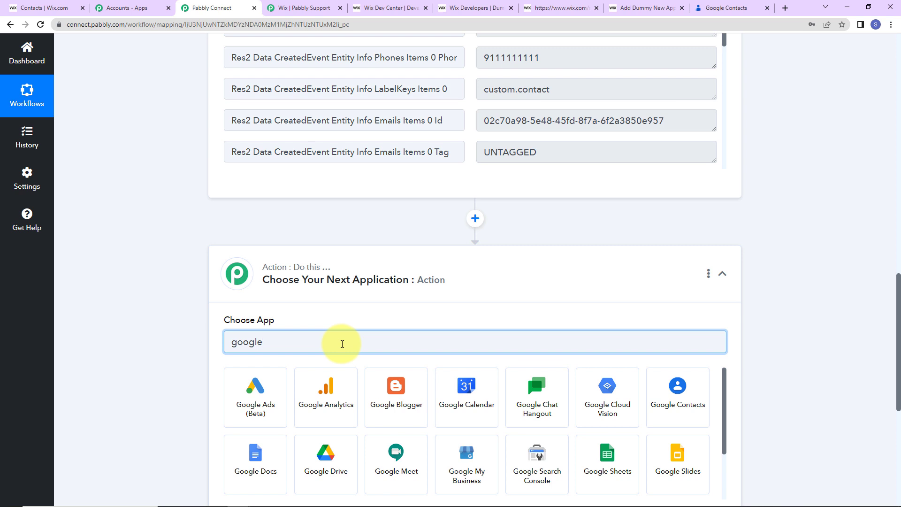
text( c)
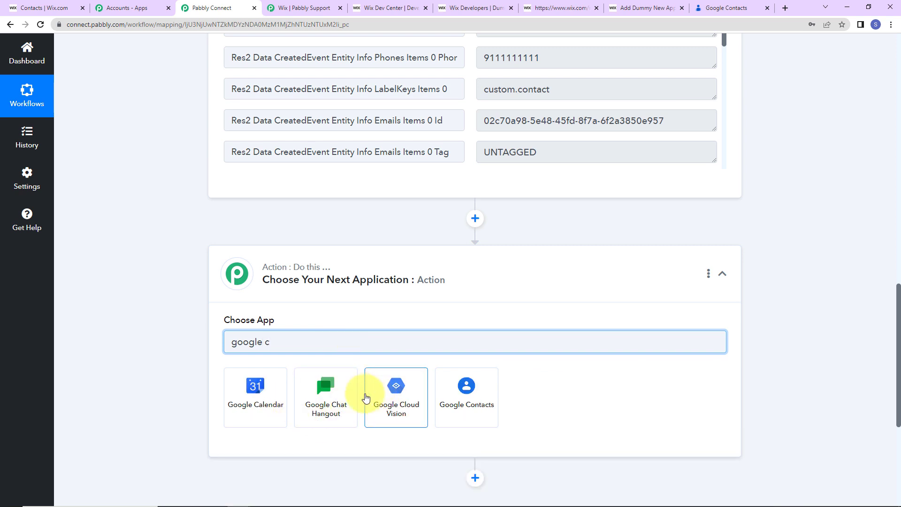
click(483, 397)
scroll(334, 348, down, 2)
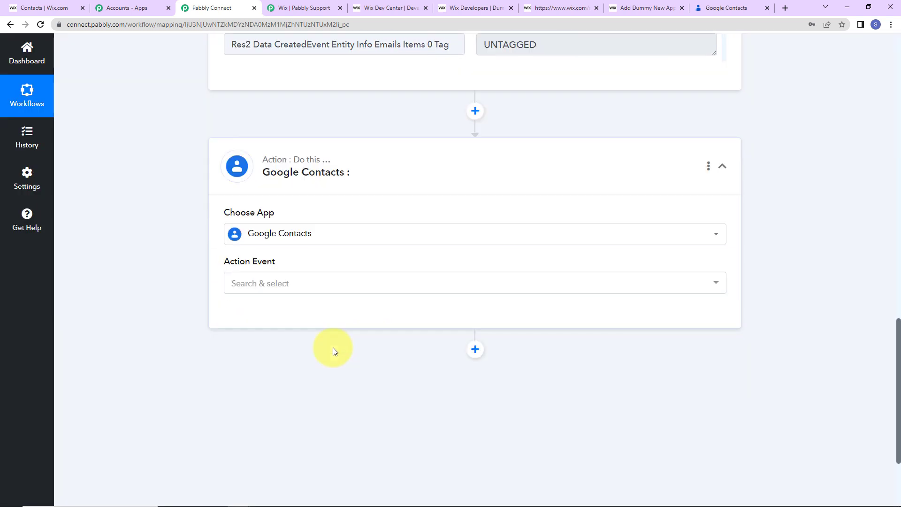
click(295, 283)
click(267, 124)
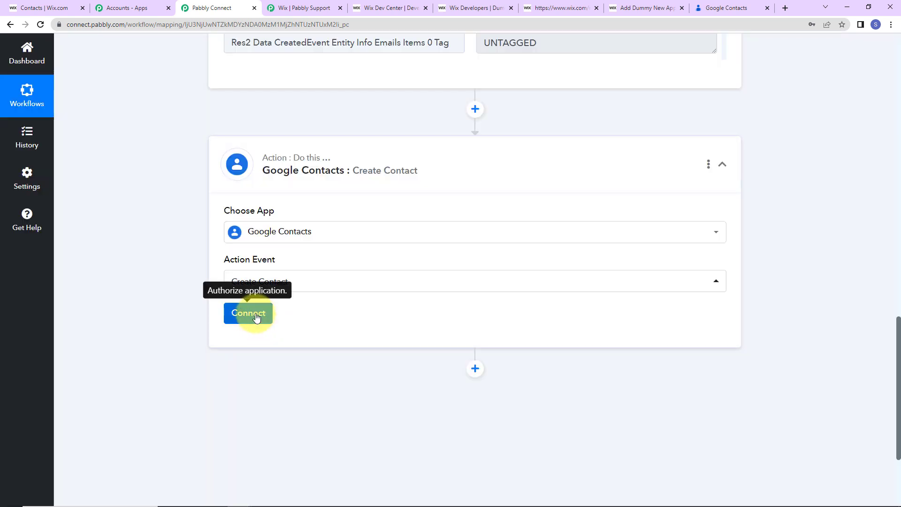
Step: Connect a new Google account to the action and grant Pabbly Connect contacts access
click(254, 314)
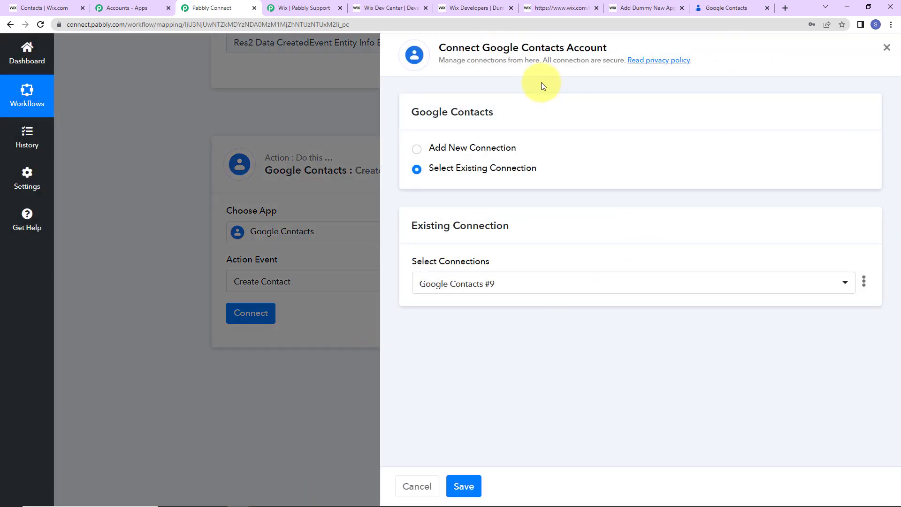
click(417, 149)
click(500, 291)
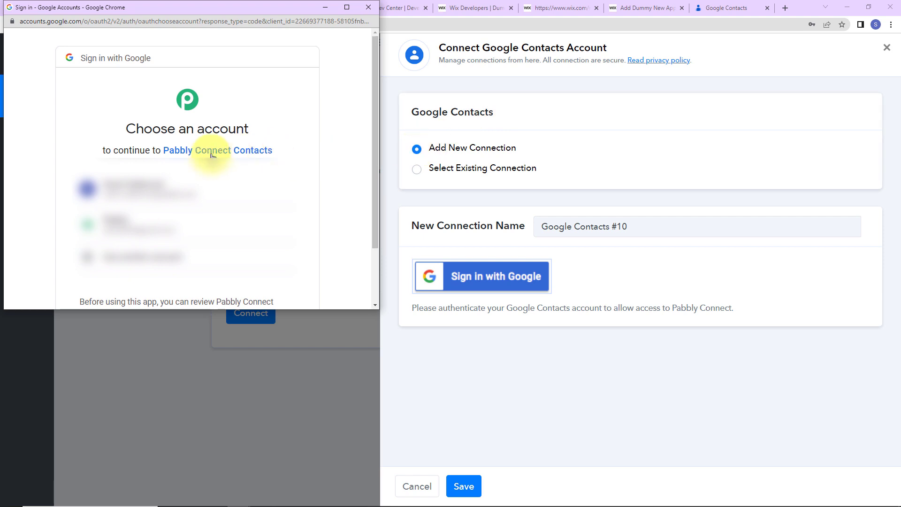
click(177, 191)
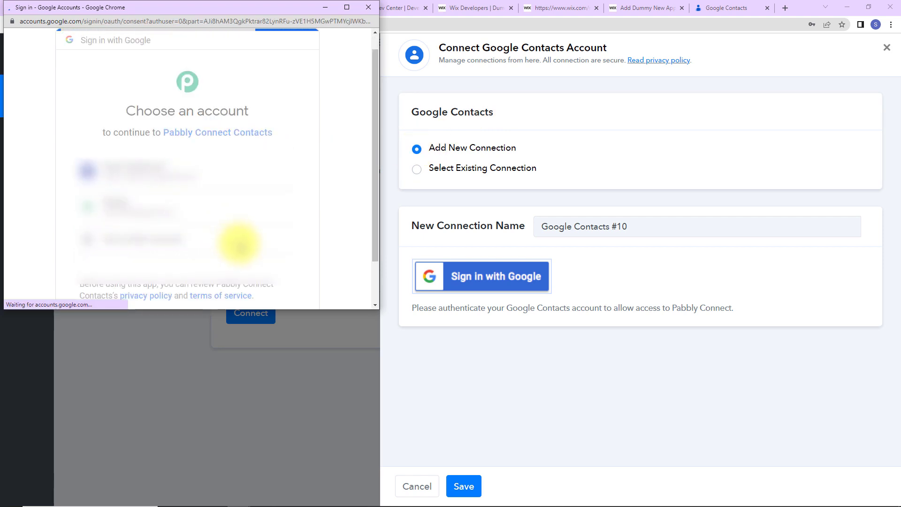
scroll(240, 247, down, 5)
click(244, 227)
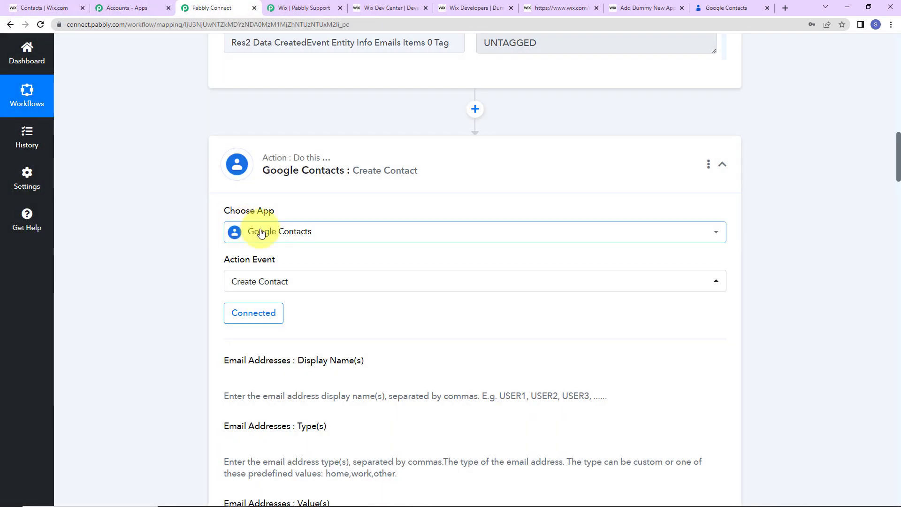
Step: Map the Wix PrimaryInfo Email into the Email Addresses Value field
scroll(412, 258, down, 2)
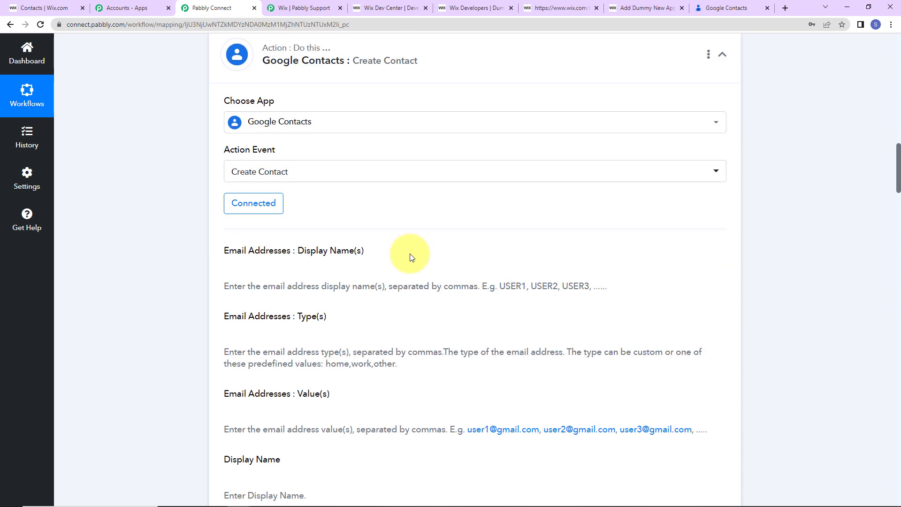
scroll(410, 256, down, 2)
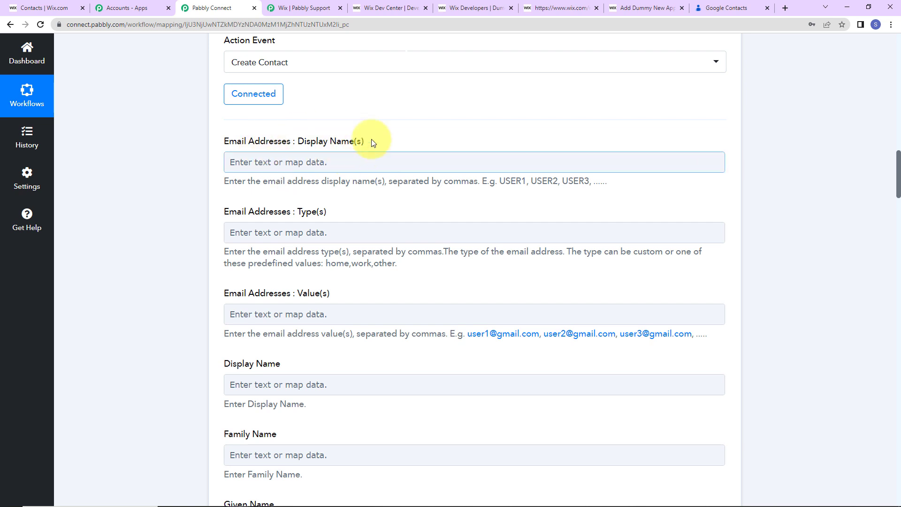
scroll(330, 145, down, 2)
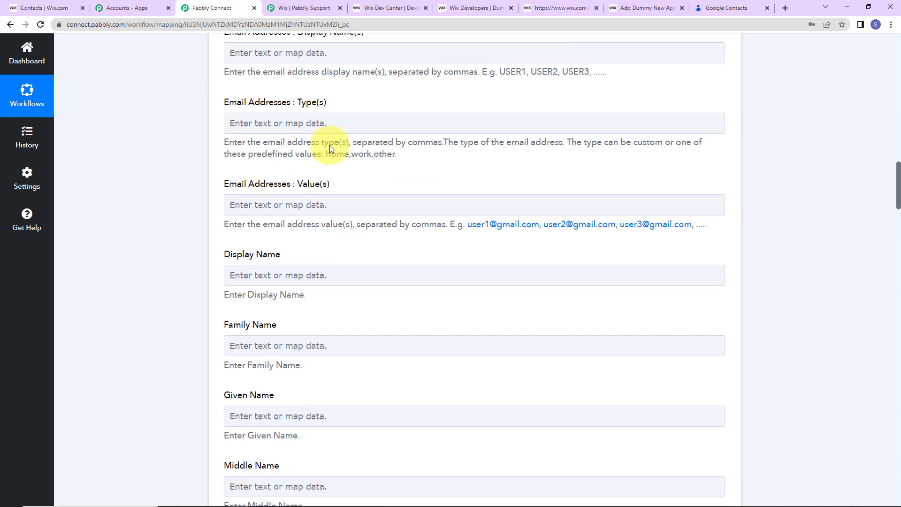
scroll(318, 175, down, 2)
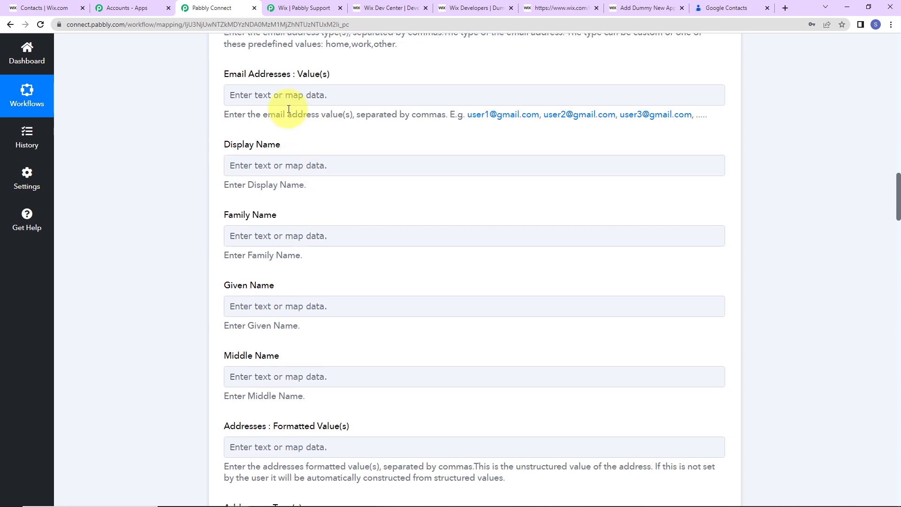
click(268, 99)
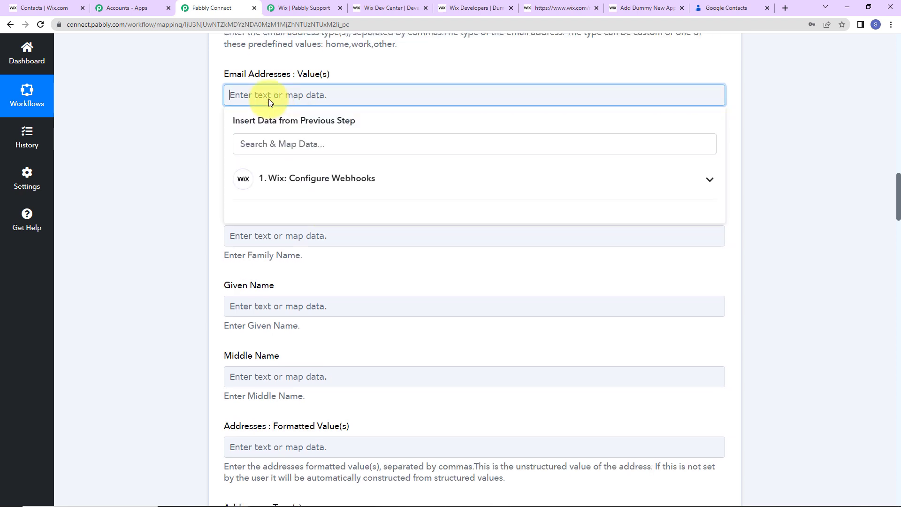
click(291, 178)
click(292, 147)
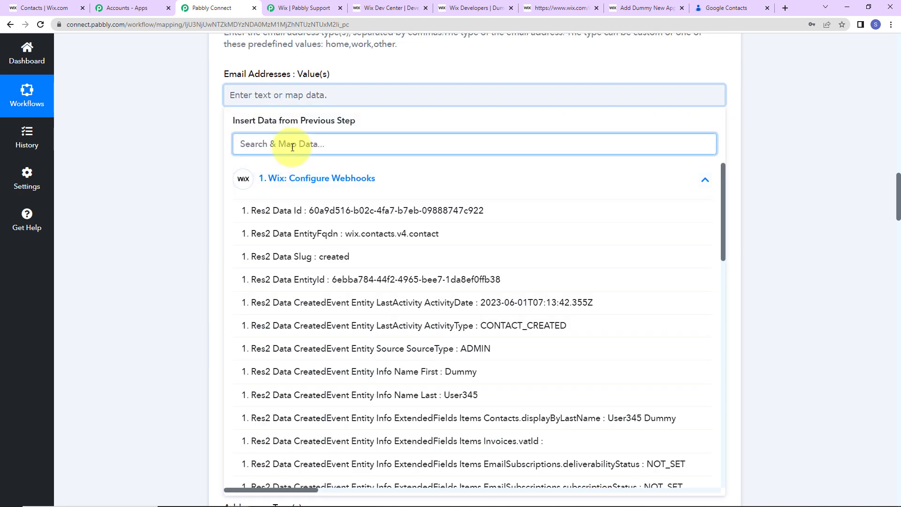
text(@)
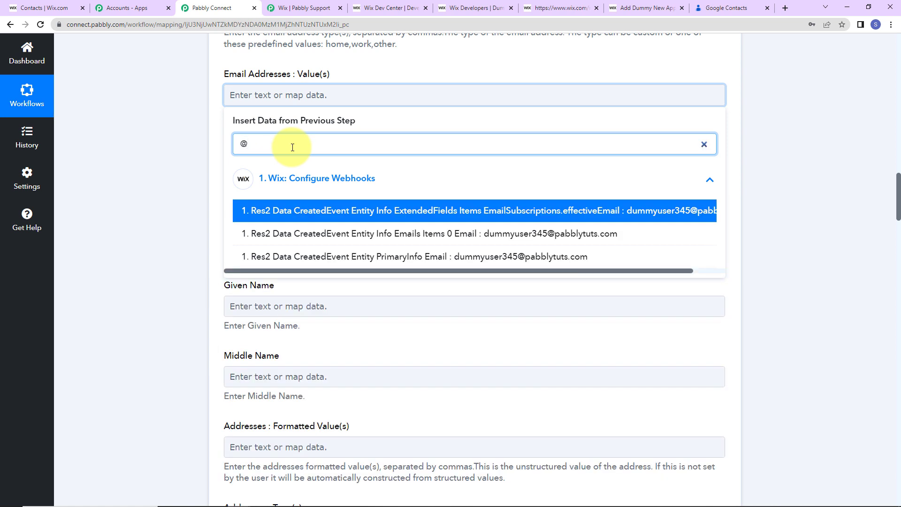
click(358, 256)
click(182, 163)
Step: Fill Display Name with the Wix Name First and Name Last fields
scroll(796, 242, up, 2)
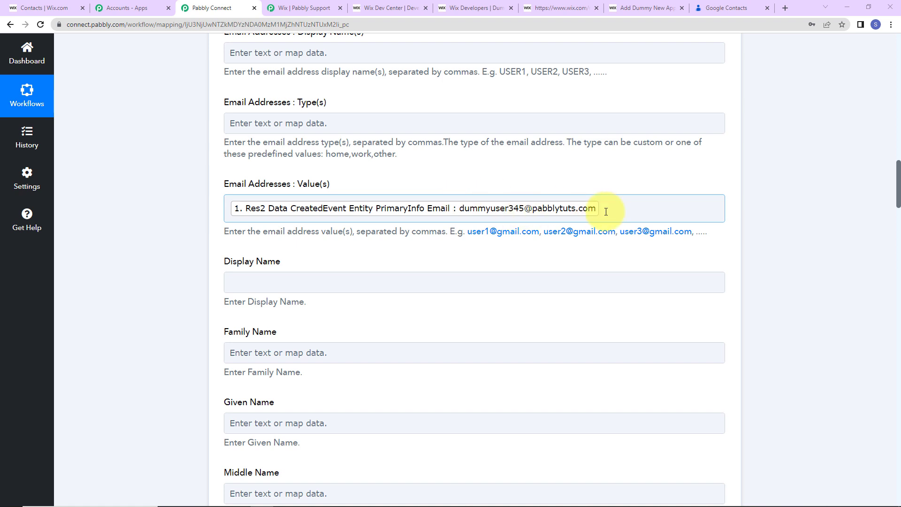
scroll(606, 211, down, 2)
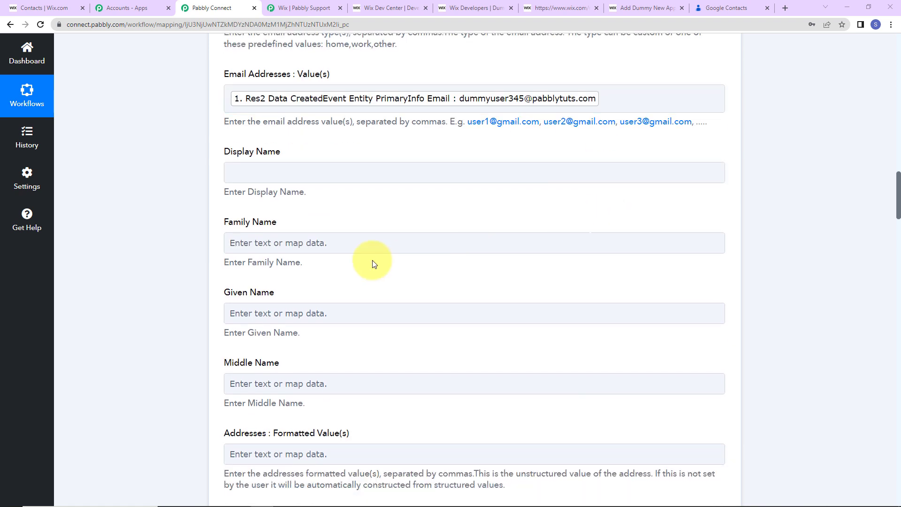
click(244, 180)
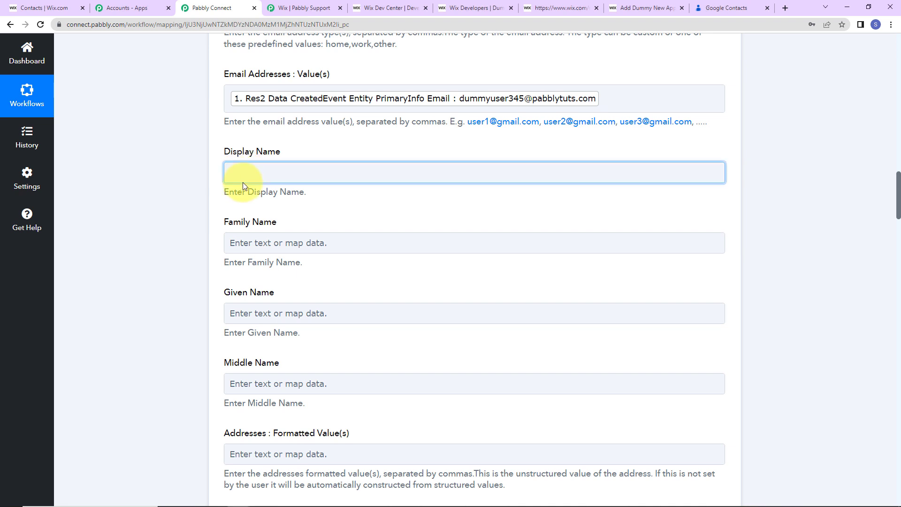
click(284, 256)
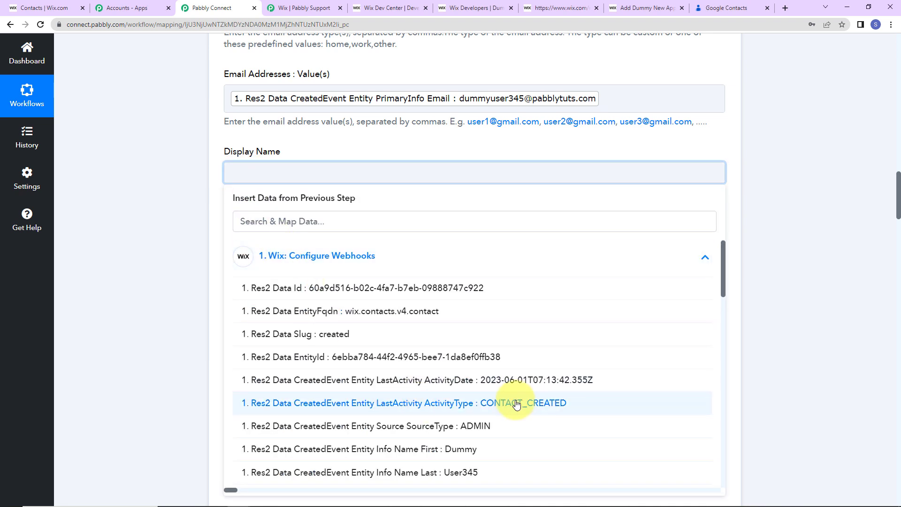
click(408, 450)
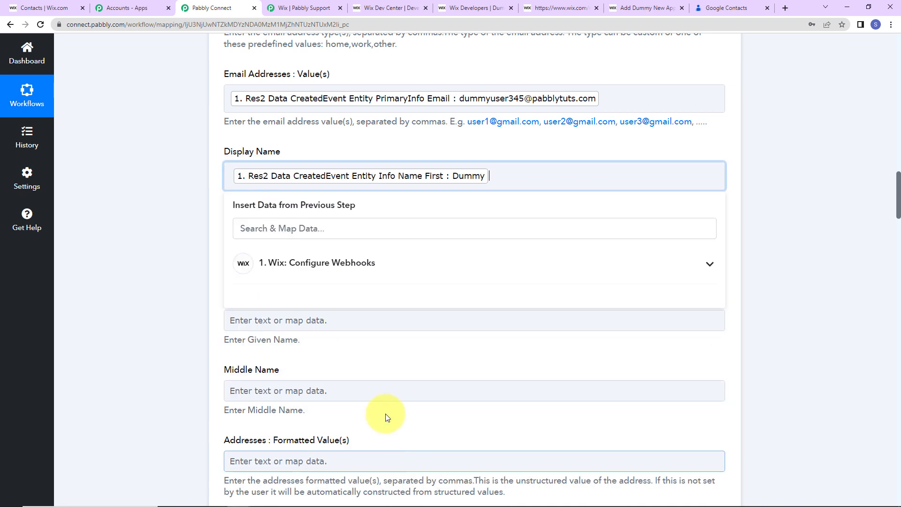
click(367, 261)
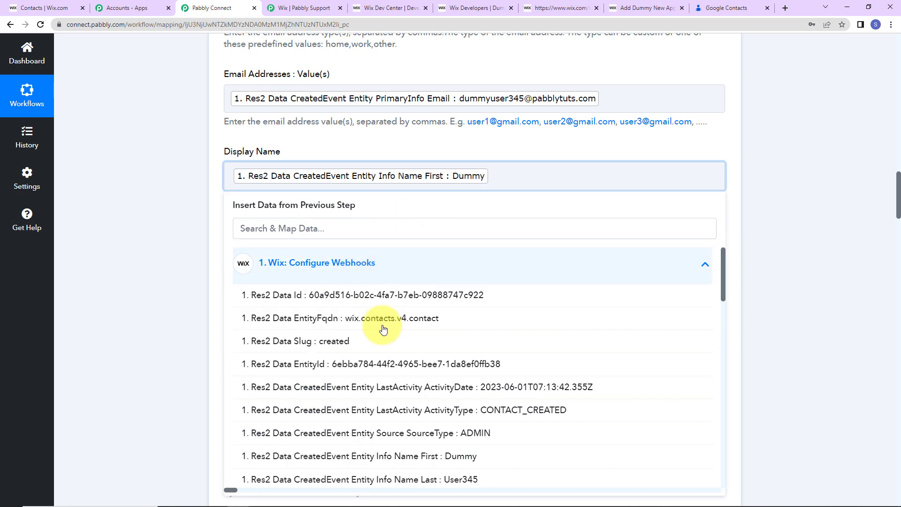
click(411, 478)
click(126, 202)
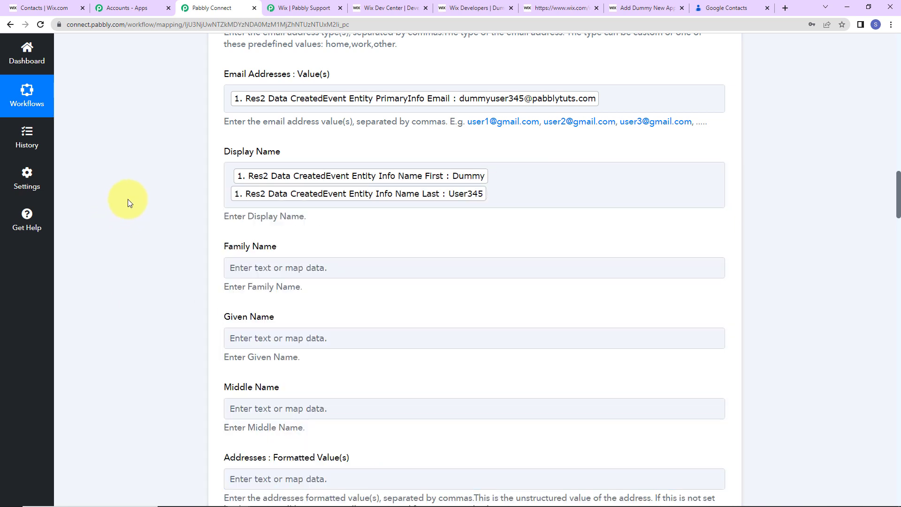
Step: Map the Wix last name into Family Name and the first name into Given Name
scroll(157, 232, down, 2)
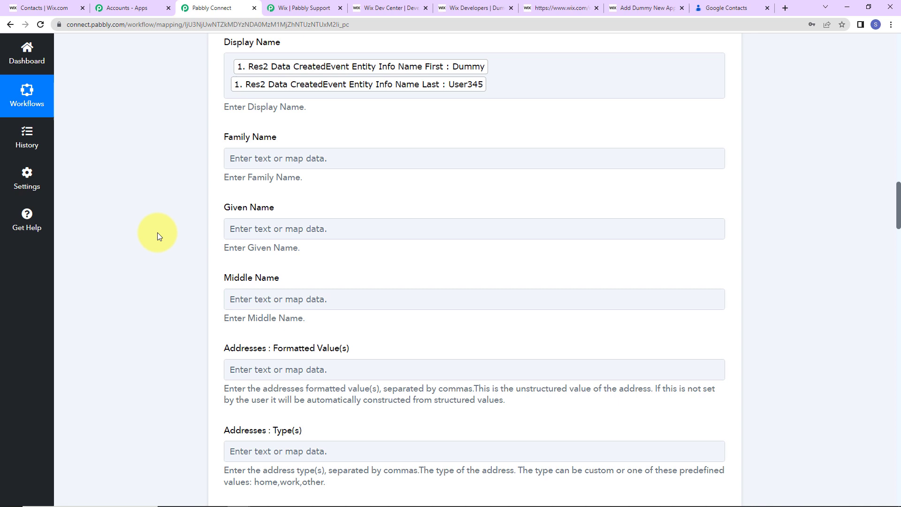
click(355, 158)
click(365, 242)
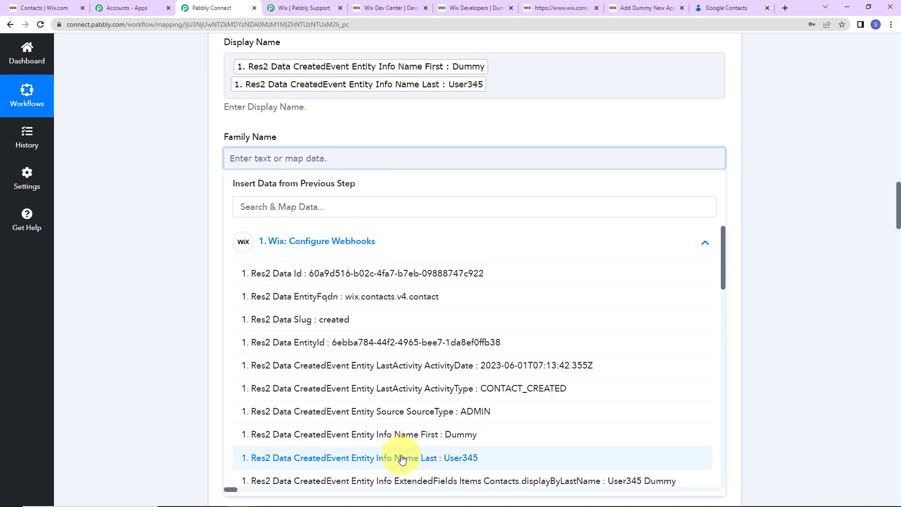
click(353, 458)
click(194, 231)
click(281, 238)
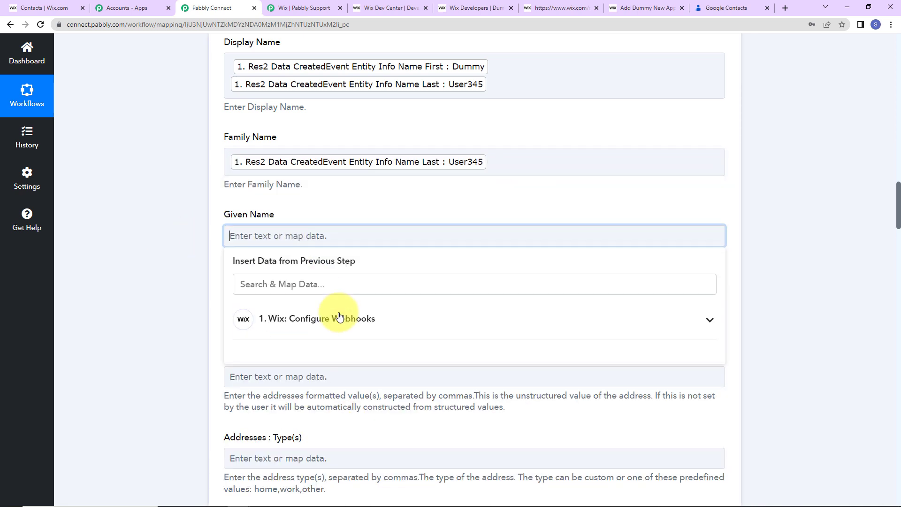
click(342, 320)
scroll(393, 460, down, 5)
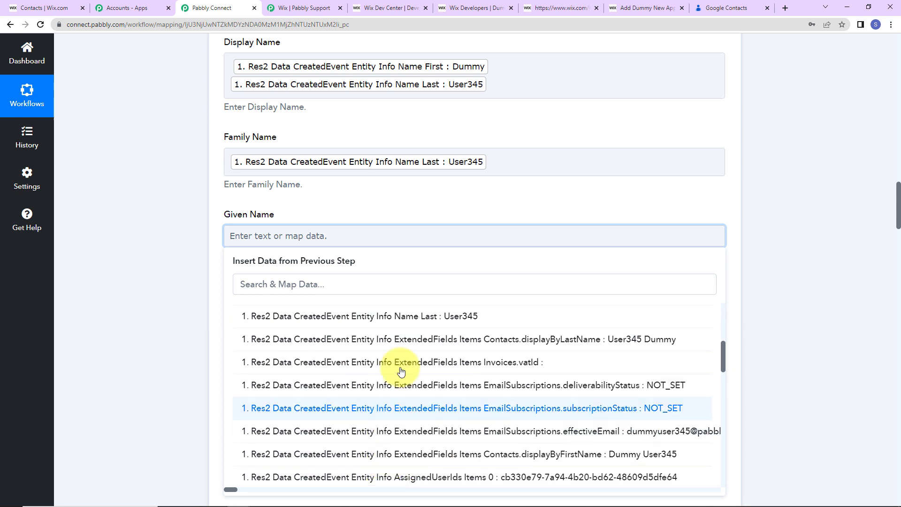
scroll(402, 324, up, 2)
click(403, 405)
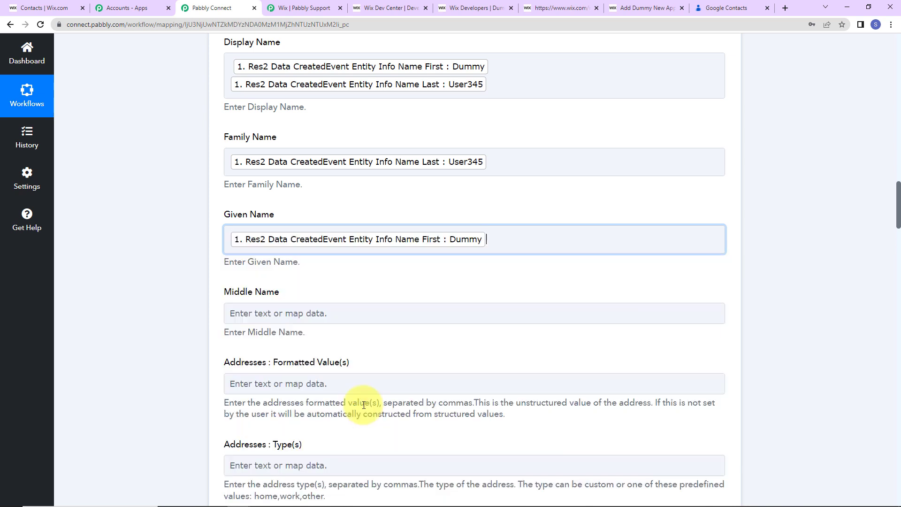
click(168, 308)
Step: Map the Wix Phones Items 0 Phone into Phone Numbers Value
scroll(167, 305, down, 7)
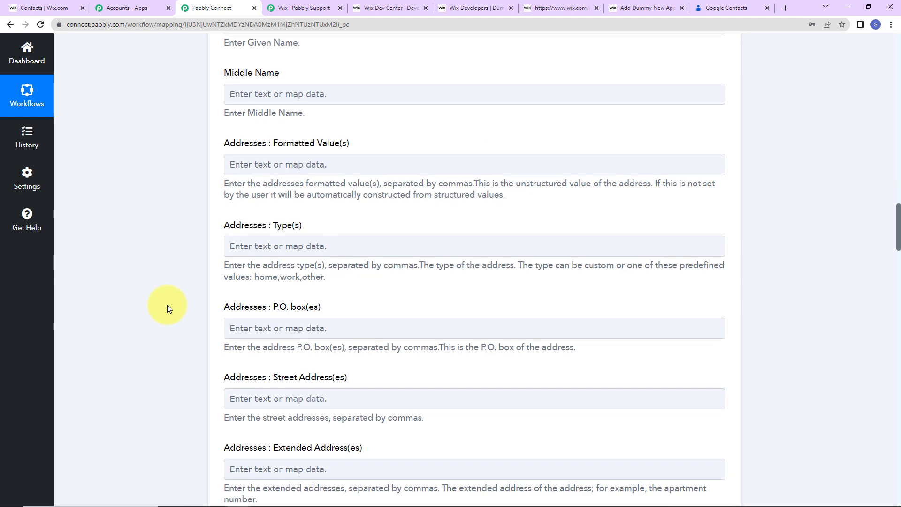
scroll(167, 305, down, 10)
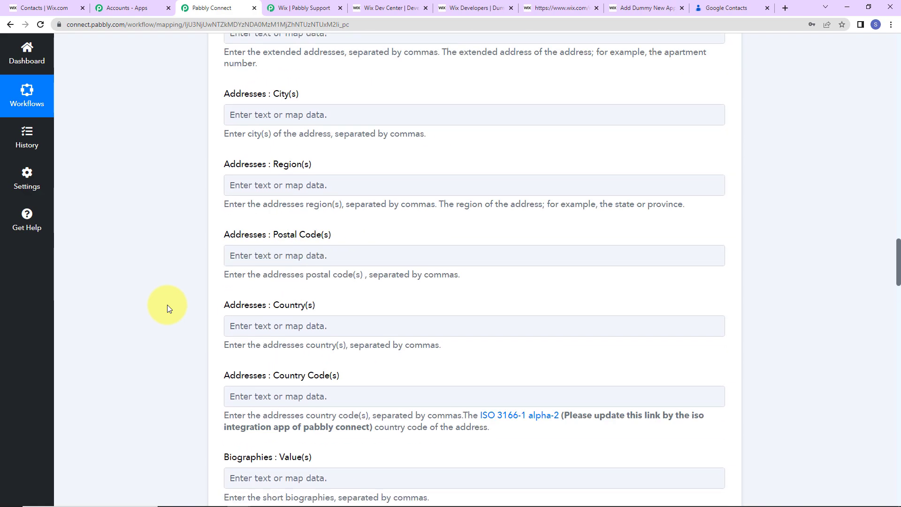
scroll(168, 305, down, 12)
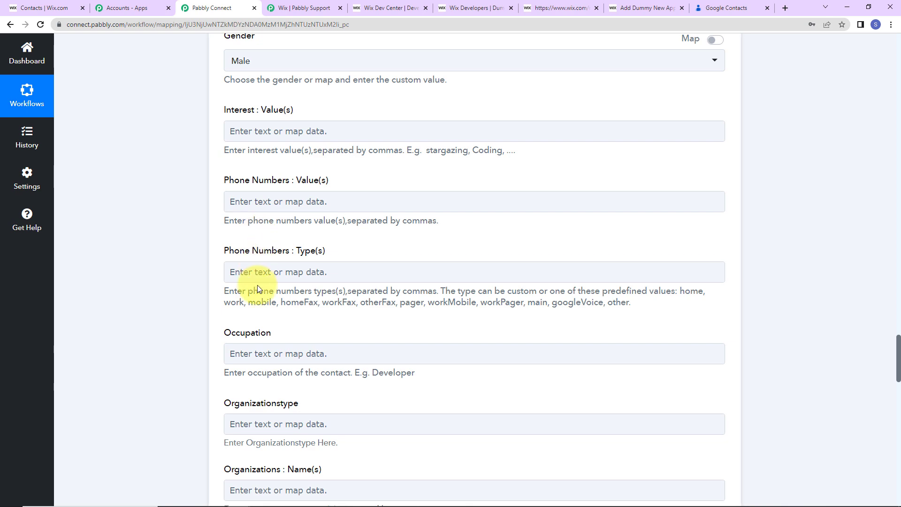
click(249, 200)
click(442, 336)
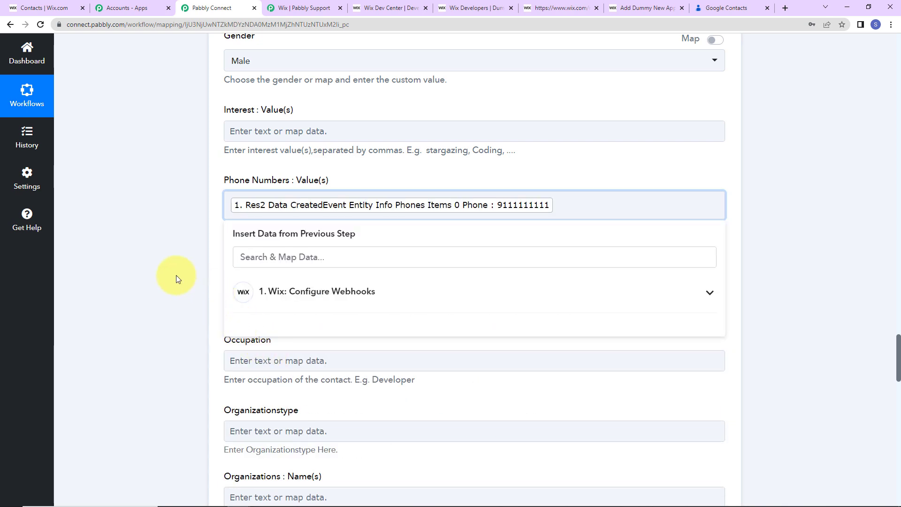
scroll(200, 297, down, 20)
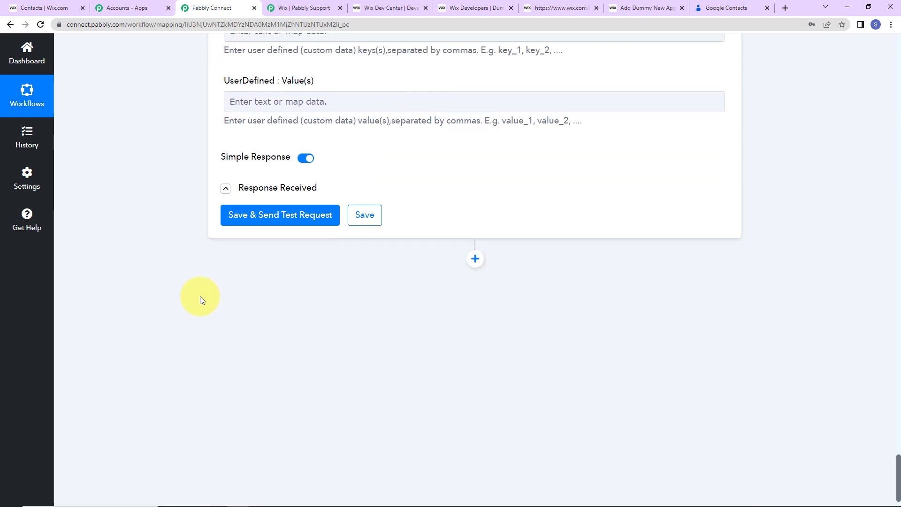
Step: Save the Create Contact action, send a test request, and review the returned contact details
click(251, 224)
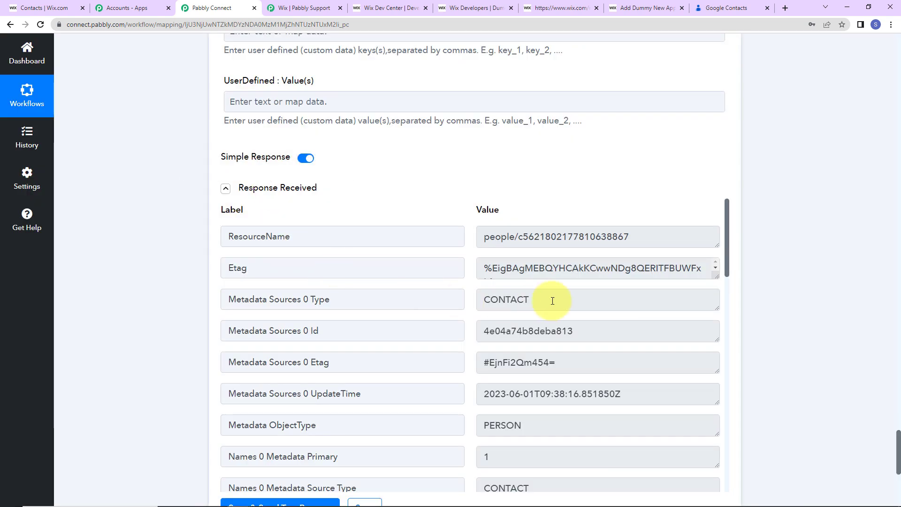
scroll(637, 294, down, 2)
scroll(638, 294, down, 2)
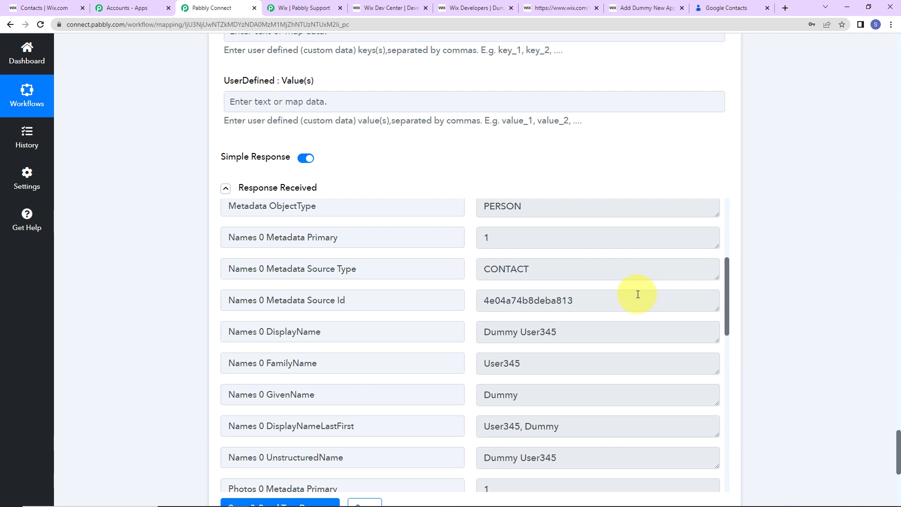
Step: Confirm the test contact appears in Google Contacts, then return to the Wix contacts dashboard
click(731, 12)
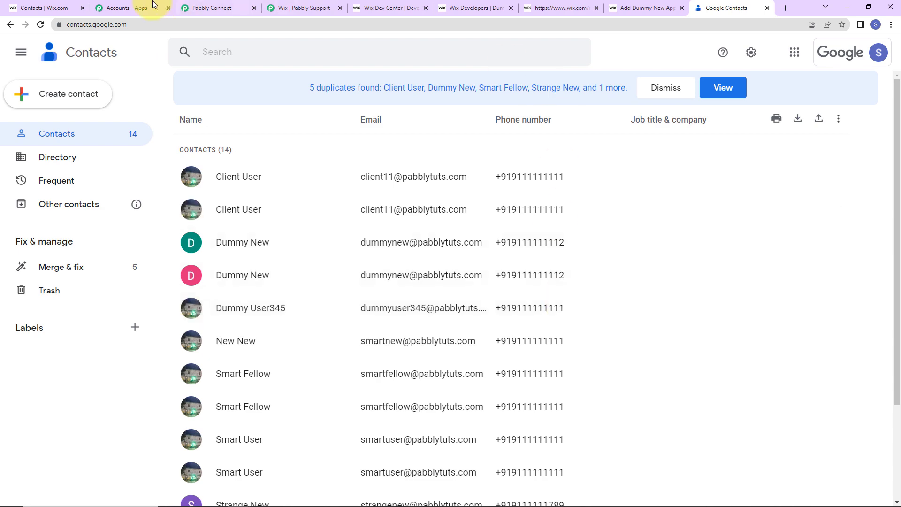
click(47, 8)
Step: Start a new Wix contact and enter the first name, last name and email address
click(804, 88)
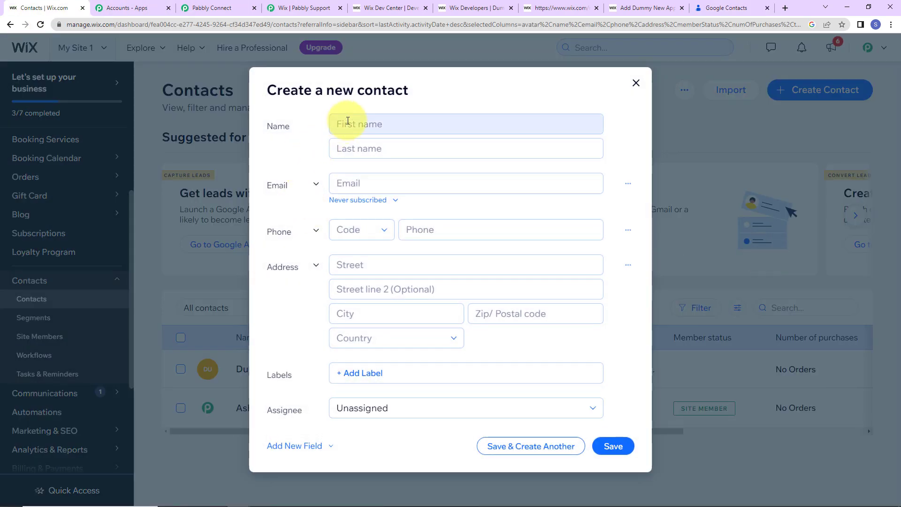
click(347, 121)
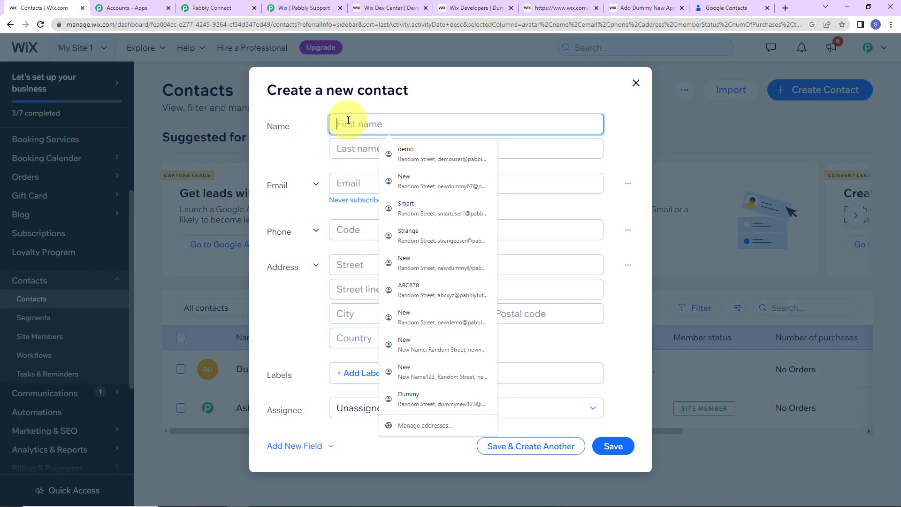
text(Nw)
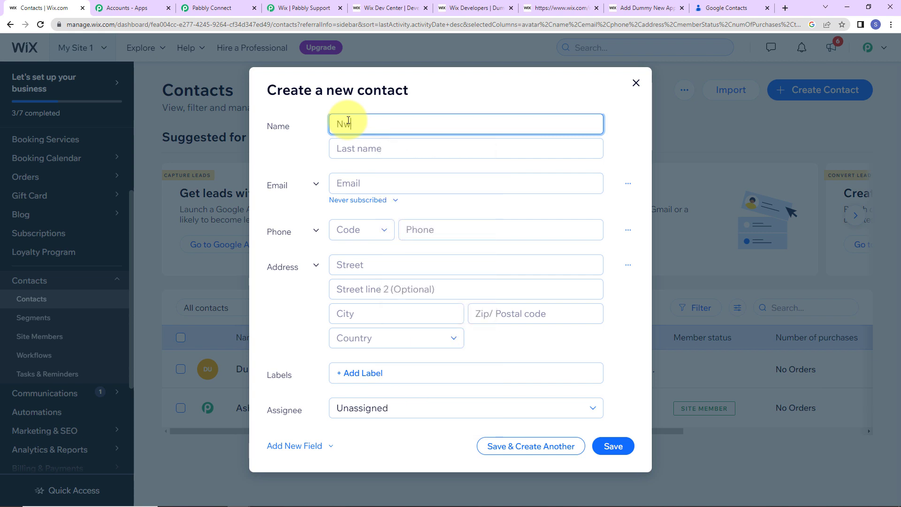
key(BackSpace)
text(ew)
key(Tab)
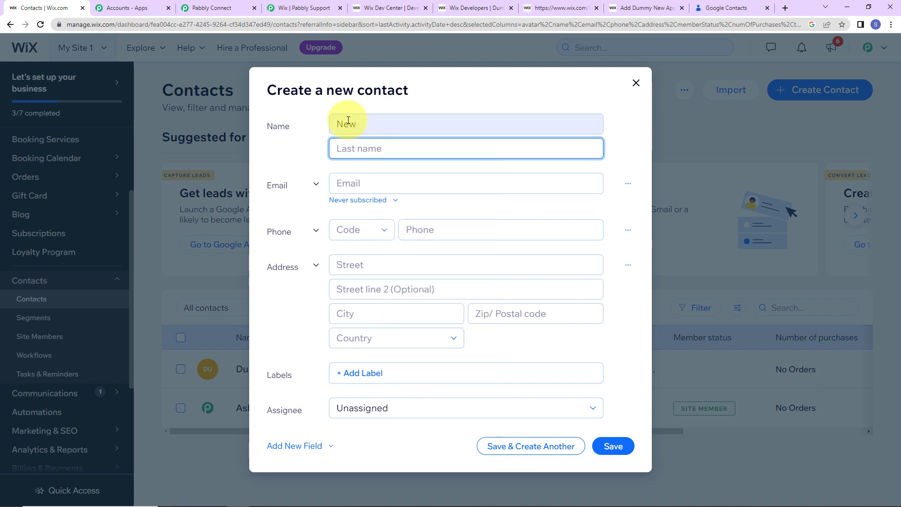
text(Strange)
key(Tab)
key(Tab)
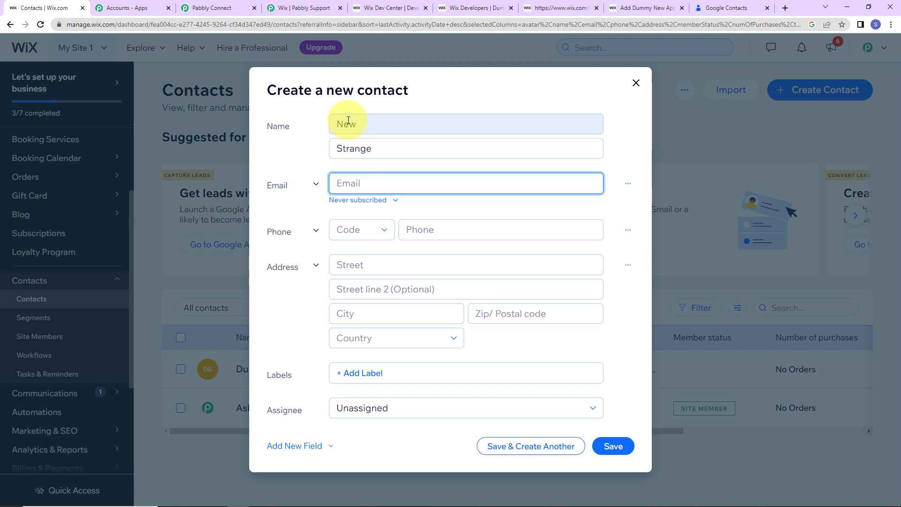
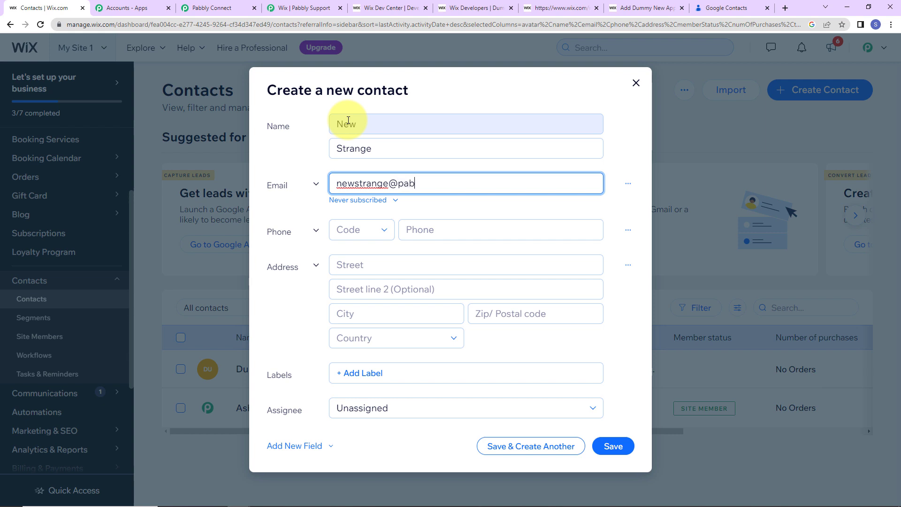
Step: Set phone code IN +91, autofill phone and address, add the Contact label, and save
click(363, 234)
click(364, 238)
click(364, 237)
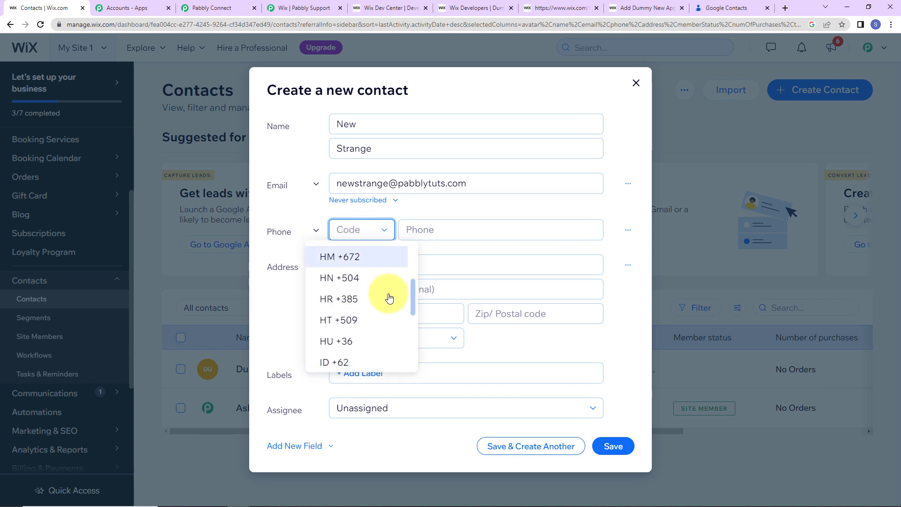
scroll(364, 282, down, 3)
click(368, 292)
click(429, 232)
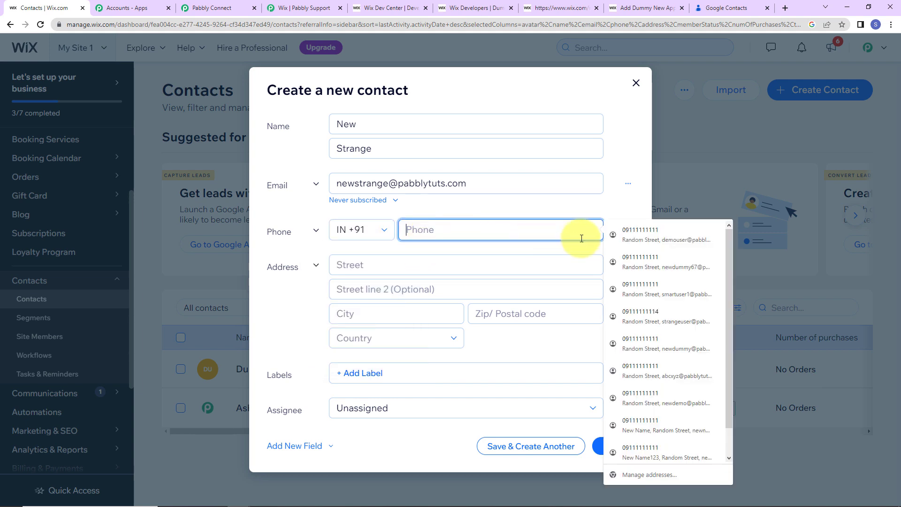
click(657, 237)
click(449, 378)
scroll(417, 399, down, 2)
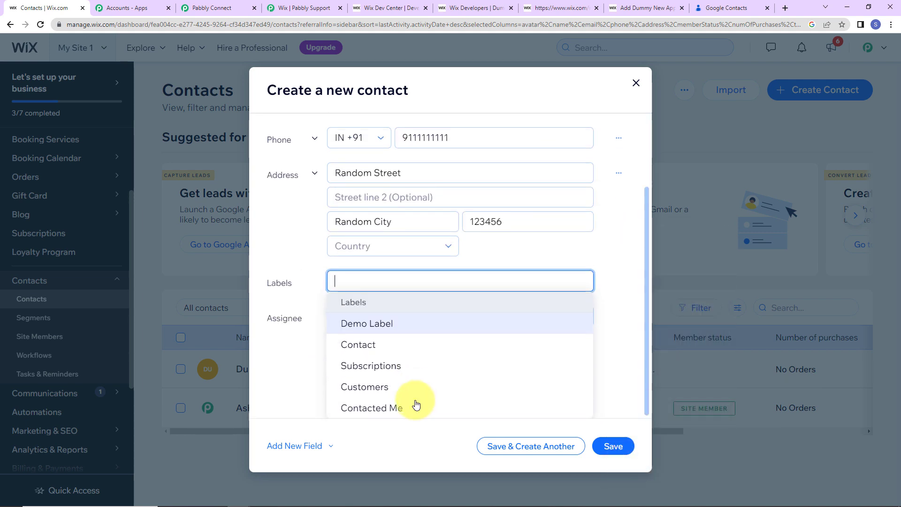
click(374, 347)
click(313, 353)
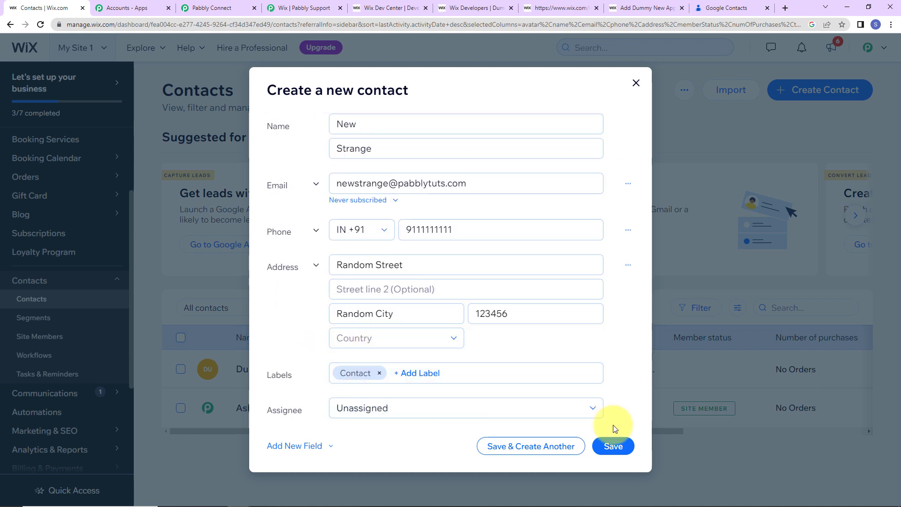
click(613, 446)
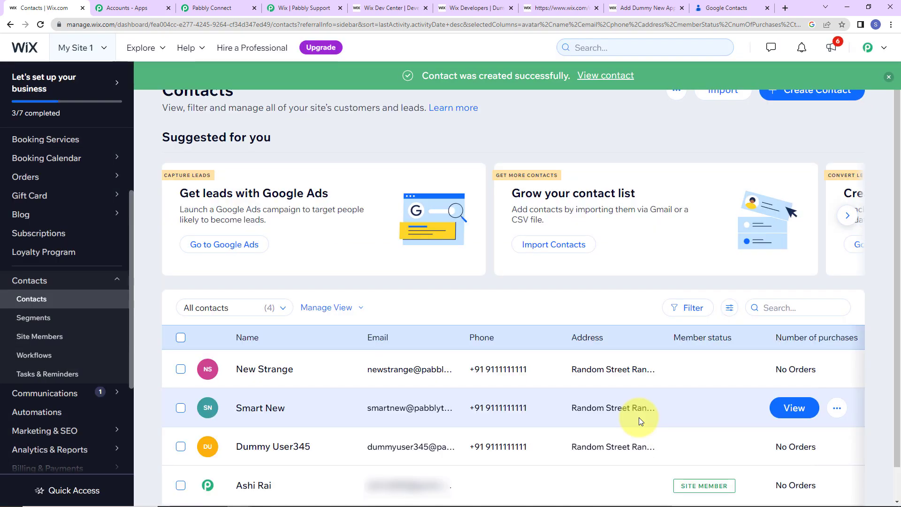
click(727, 10)
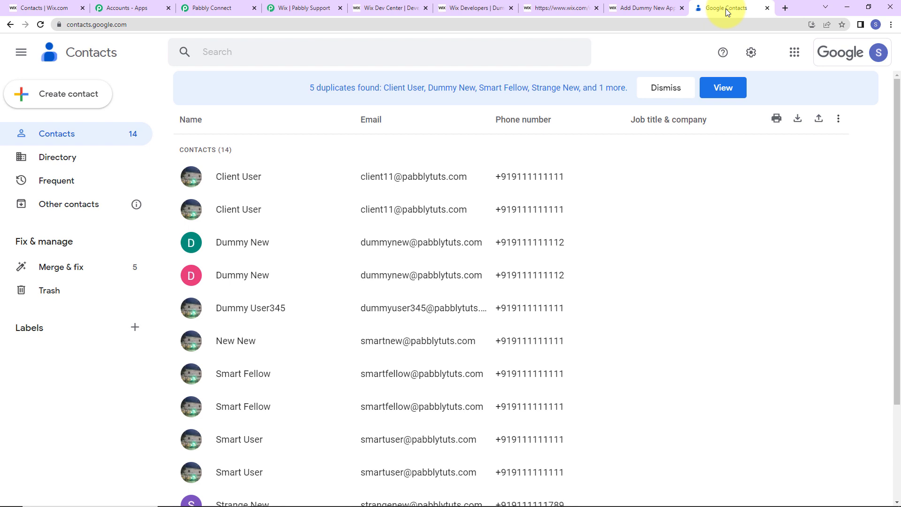
Step: Reload Google Contacts to confirm the new Wix contact arrived, making 16 contacts
click(40, 27)
scroll(329, 407, down, 4)
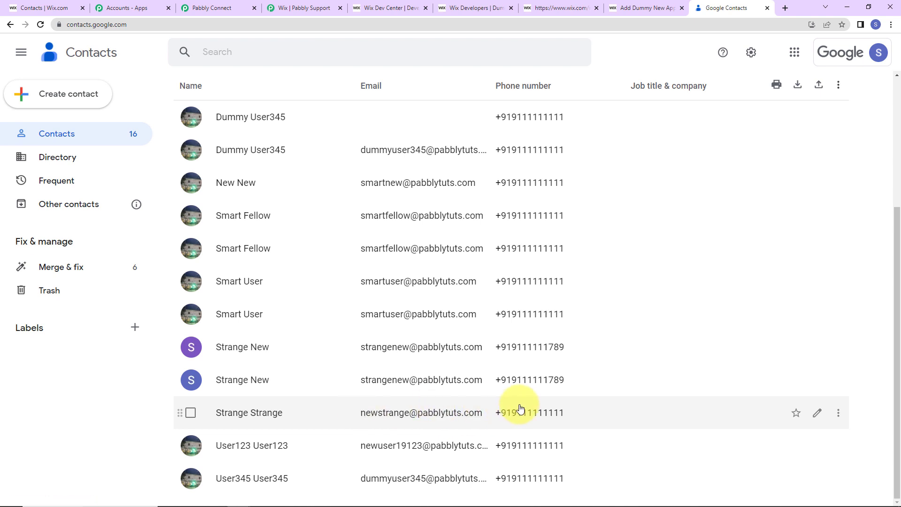
scroll(520, 408, up, 4)
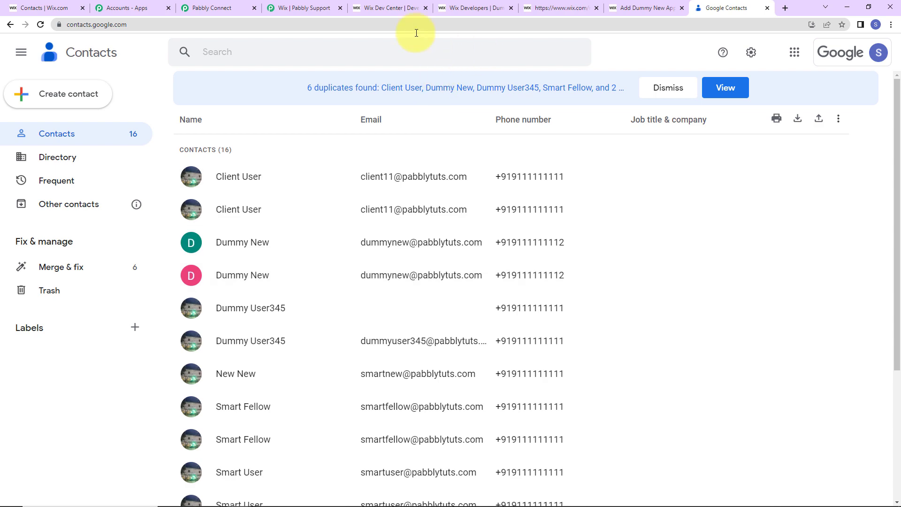
click(209, 14)
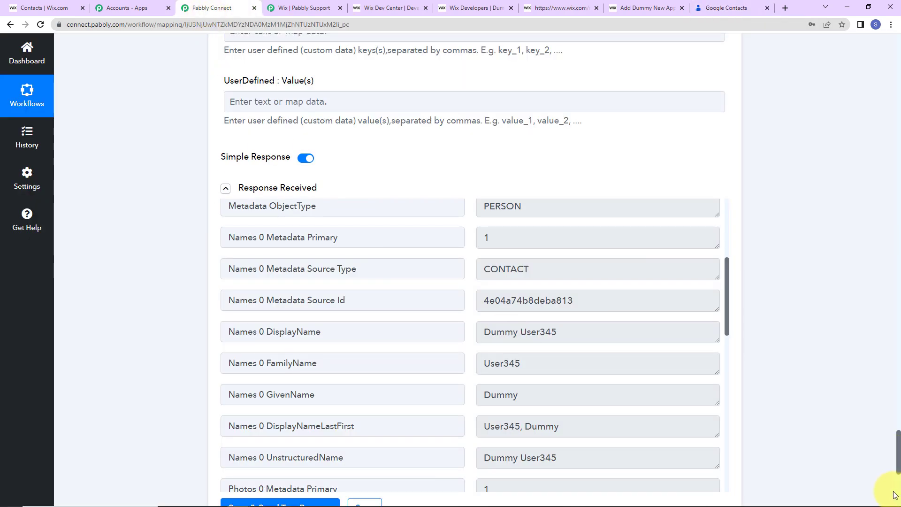
Step: Collapse the Wix Configure Webhooks trigger and the Google Contacts Create Contact action steps
drag(898, 467, 846, 37)
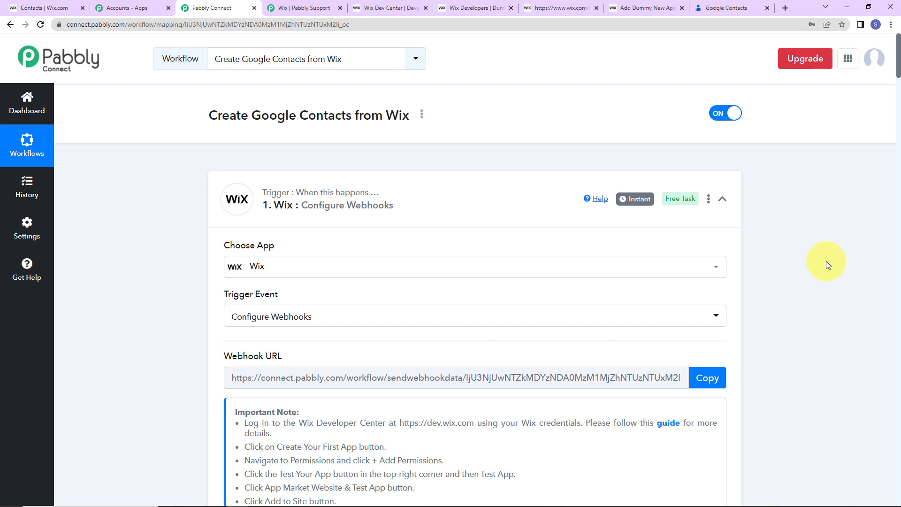
click(722, 199)
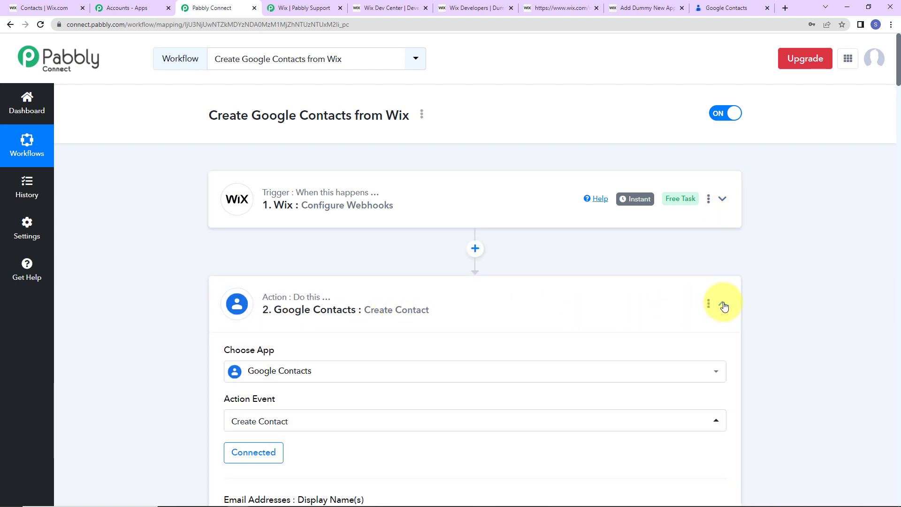
click(723, 304)
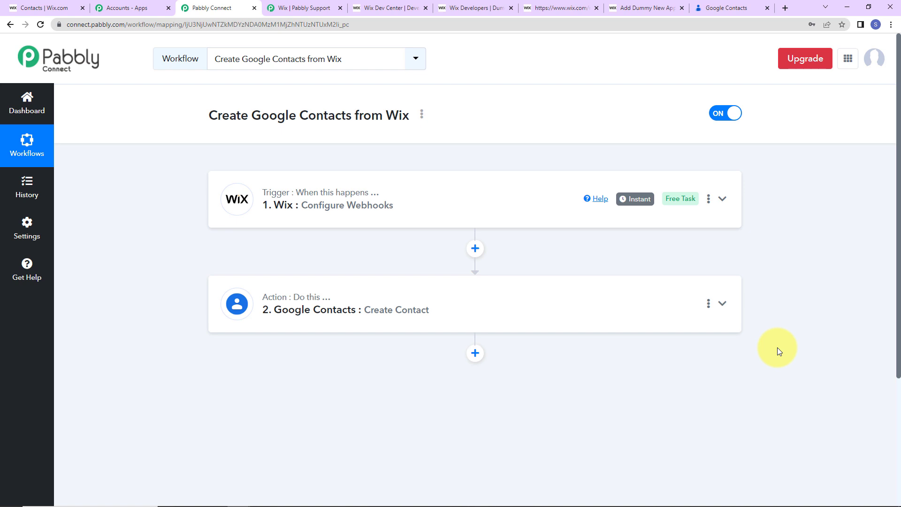